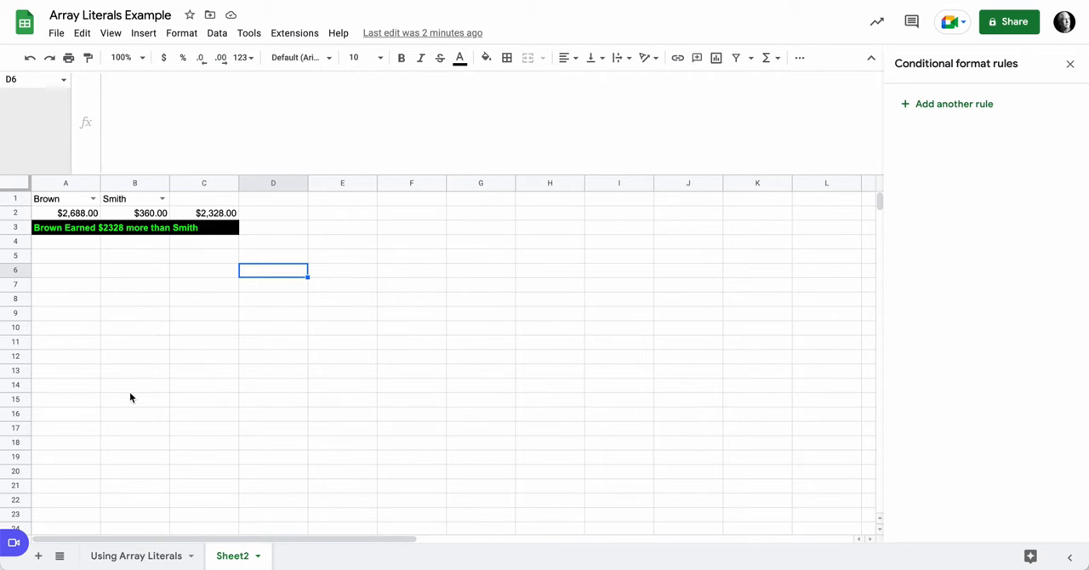
Step: Review the sales table in A1:F20 of the 'Using Array Literals' sheet and return to Sheet2
{"action": "left_click", "coordinate": [158, 557]}
{"action": "left_click_drag", "start_coordinate": [70, 204], "coordinate": [411, 480]}
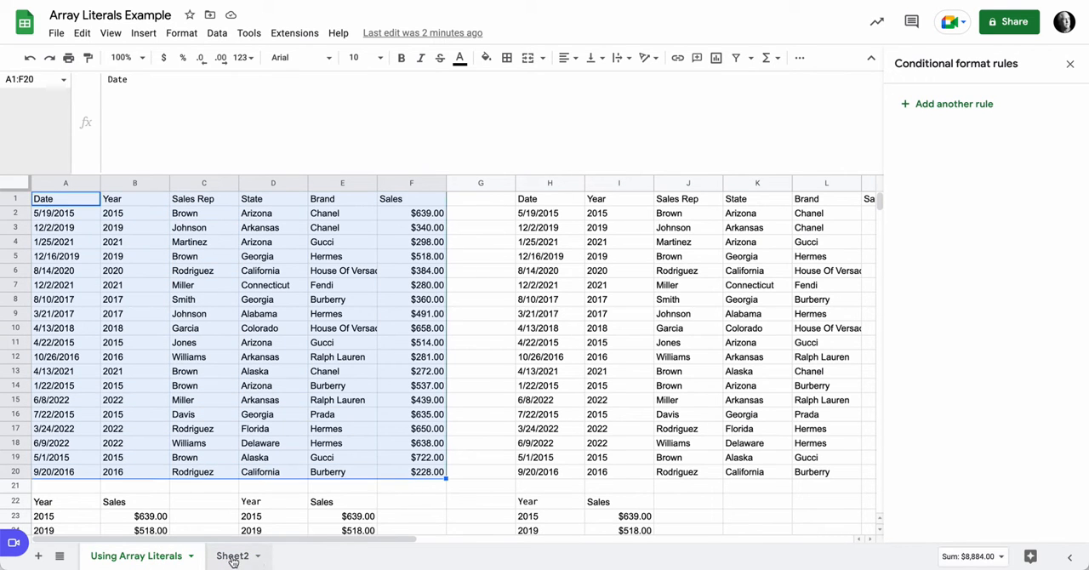
{"action": "left_click", "coordinate": [235, 555]}
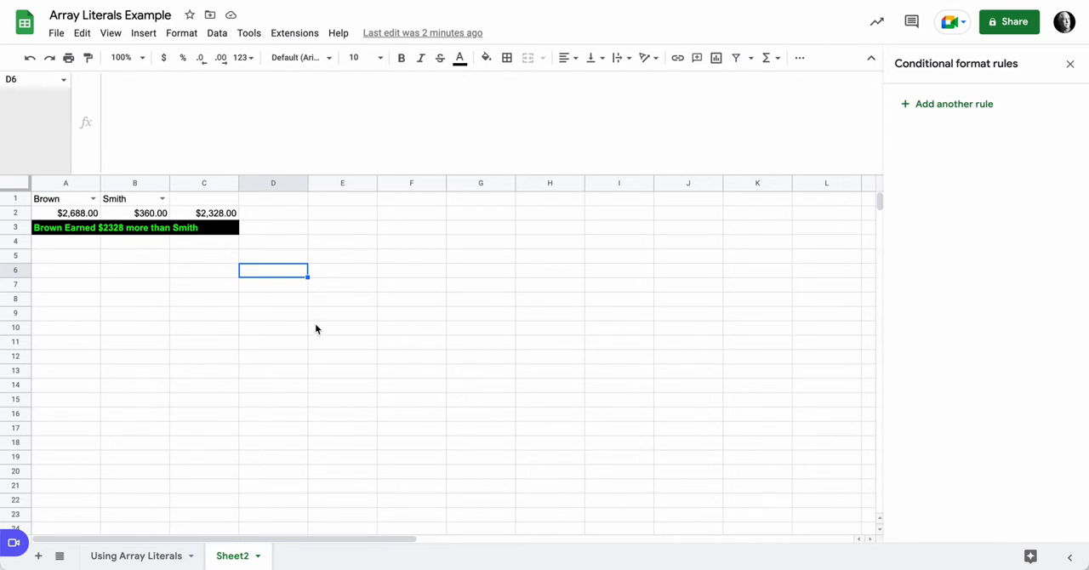
Step: Add a dropdown data validation to Sheet2 cell F1, listing the sales reps from 'Using Array Literals'!C2:C20
{"action": "left_click", "coordinate": [426, 203]}
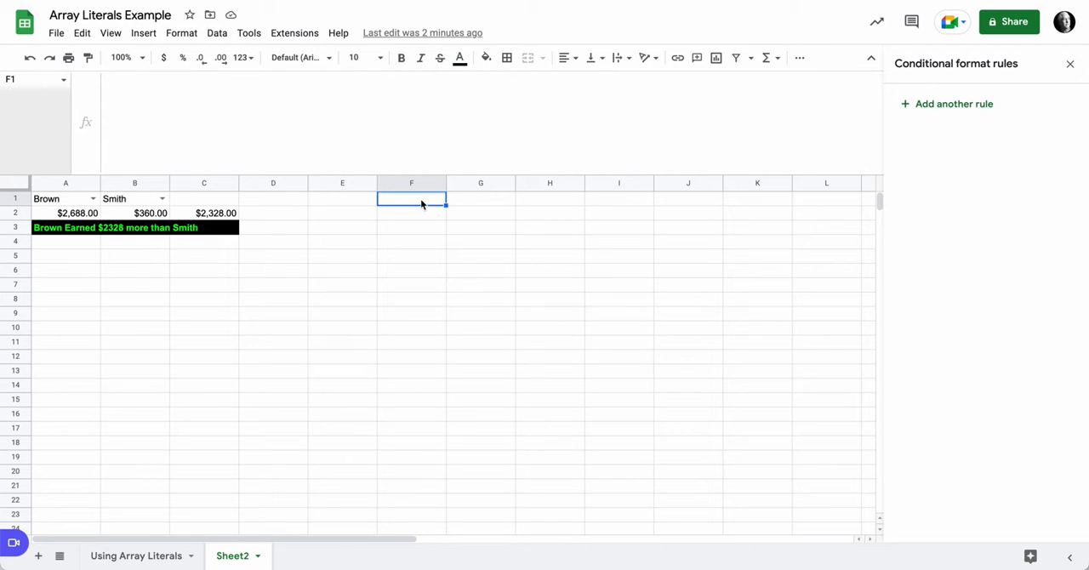
{"action": "left_click", "coordinate": [215, 34]}
{"action": "left_click", "coordinate": [292, 290]}
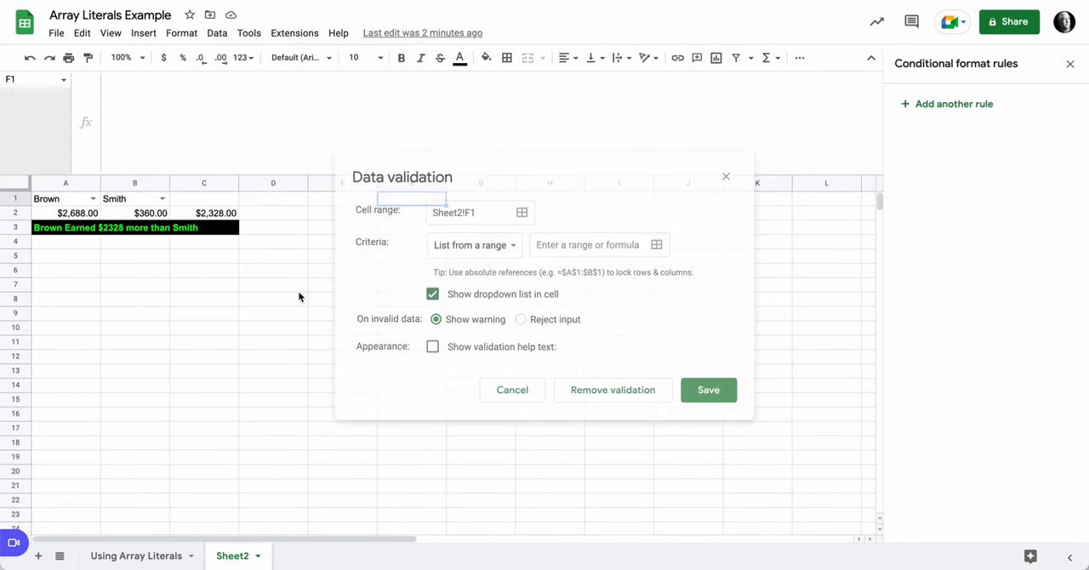
{"action": "left_click", "coordinate": [656, 245]}
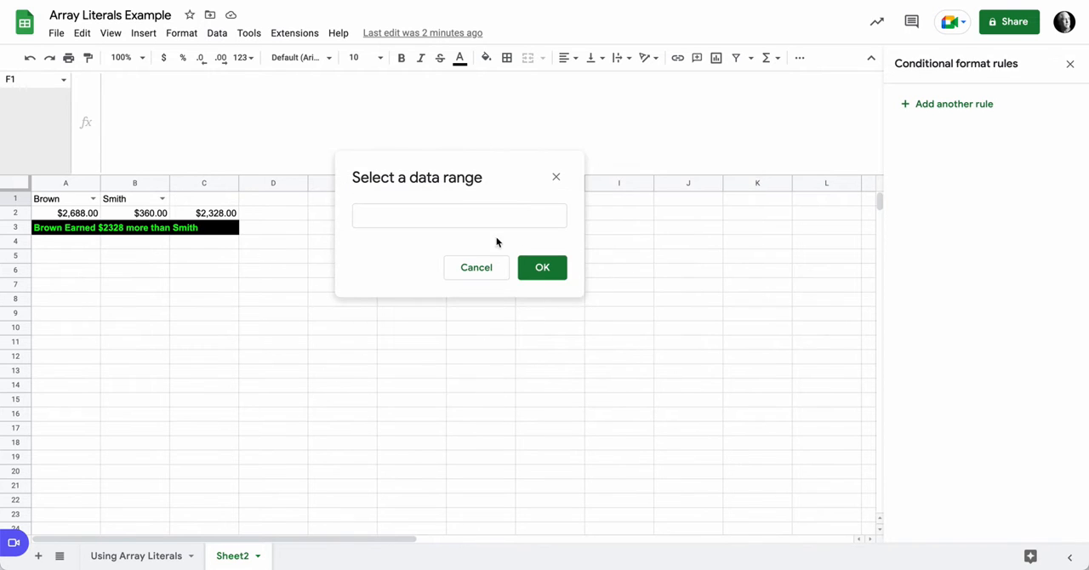
{"action": "left_click", "coordinate": [448, 214]}
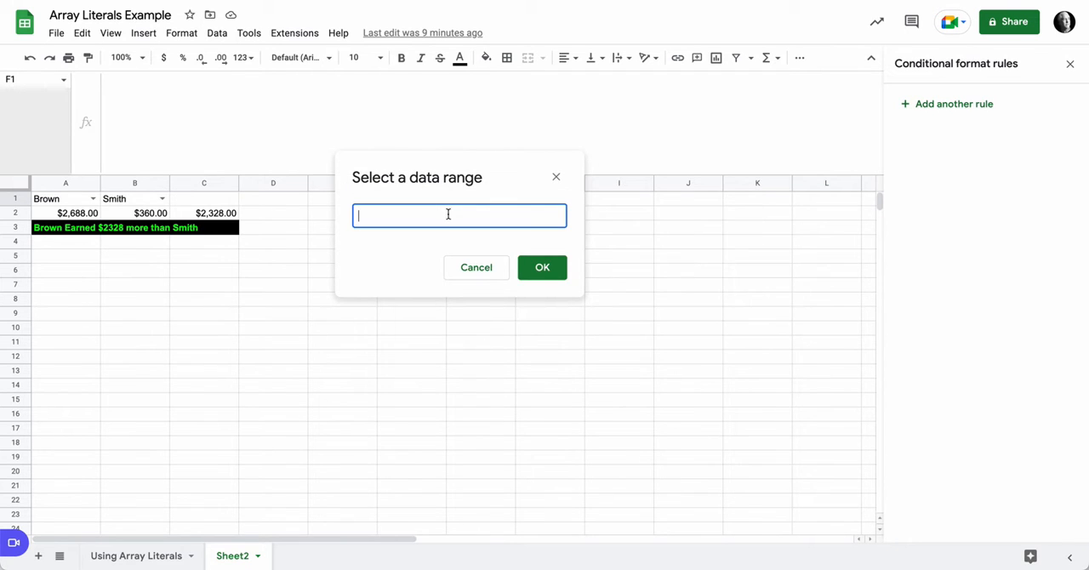
{"action": "left_click", "coordinate": [143, 558]}
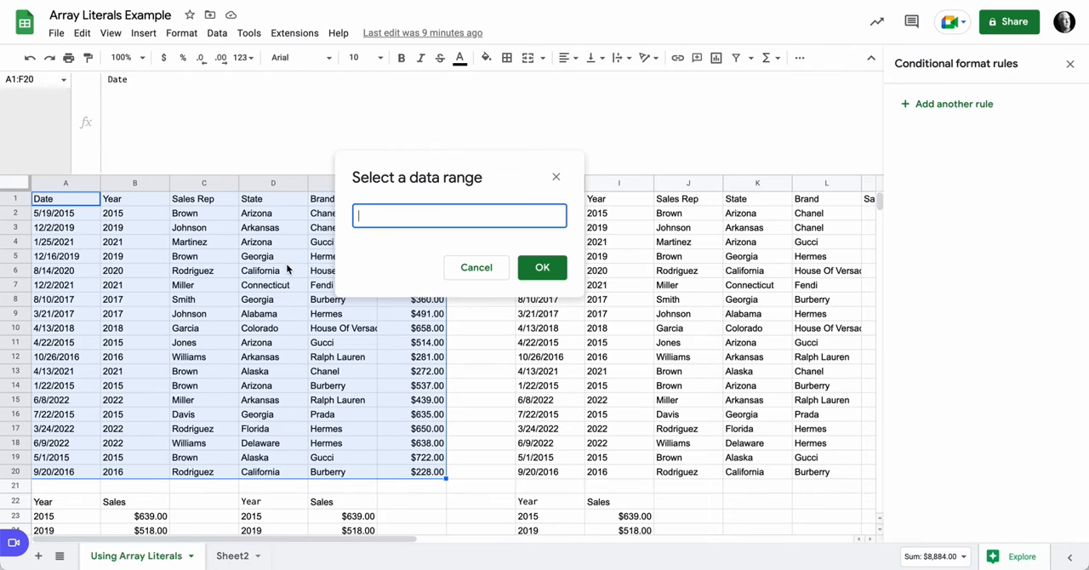
{"action": "left_click_drag", "start_coordinate": [213, 216], "coordinate": [204, 473]}
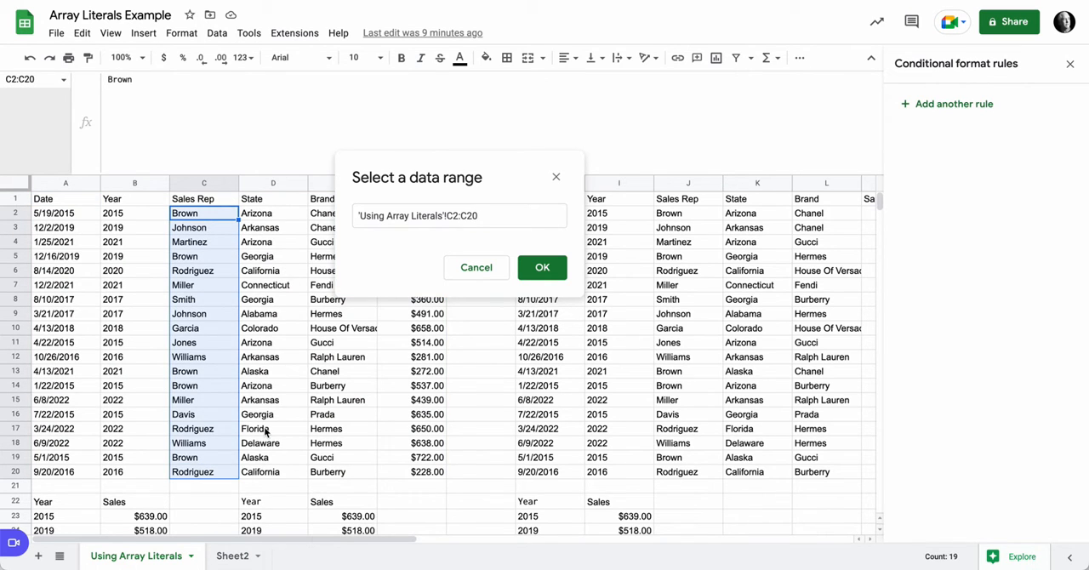
{"action": "left_click", "coordinate": [542, 267]}
{"action": "left_click", "coordinate": [706, 394]}
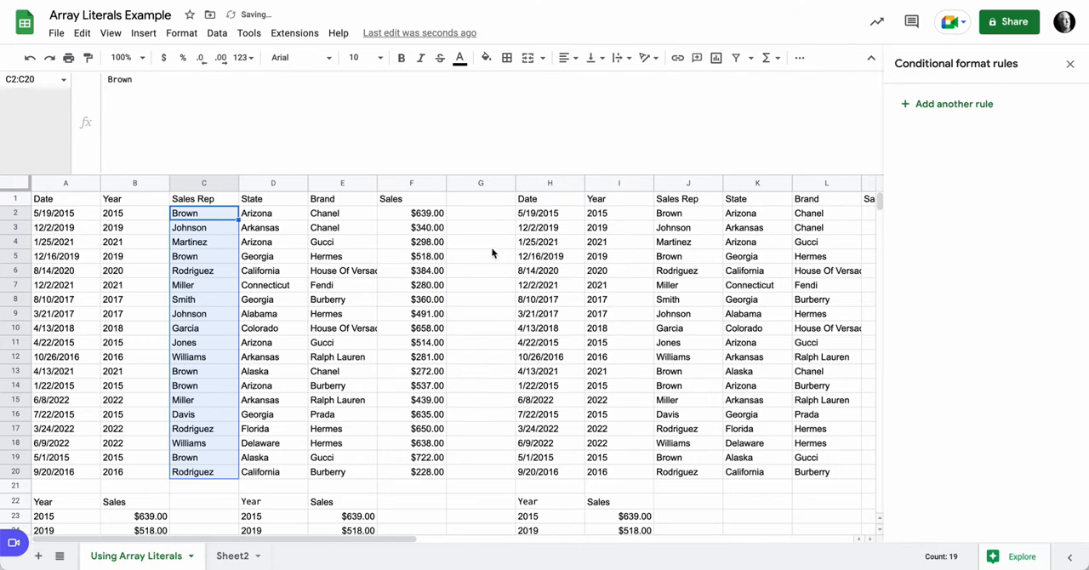
Step: Choose the first listed sales rep from the F1 dropdown on Sheet2
{"action": "left_click", "coordinate": [234, 557]}
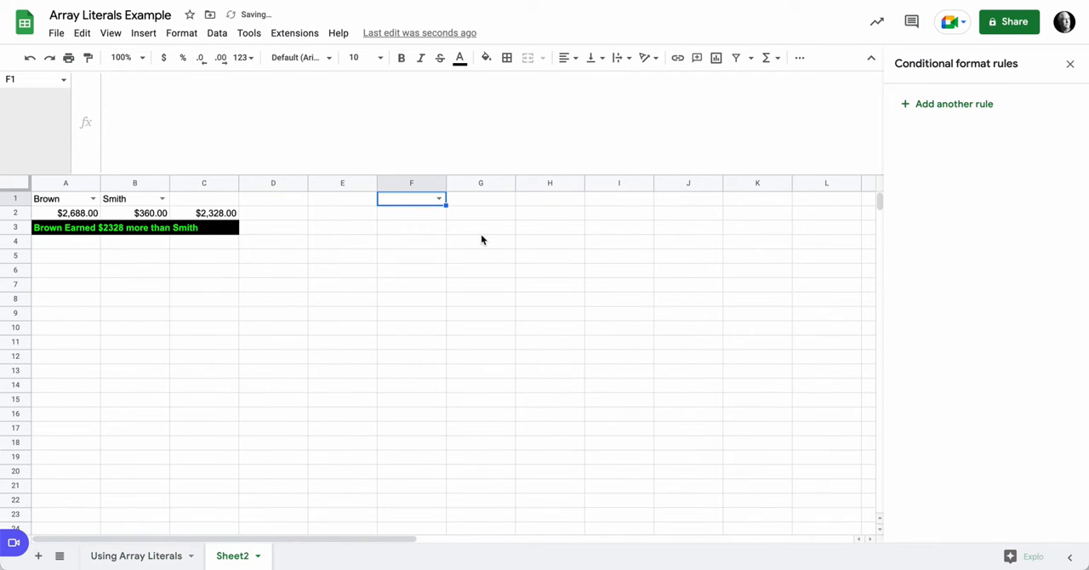
{"action": "left_click", "coordinate": [441, 199]}
{"action": "left_click", "coordinate": [407, 218]}
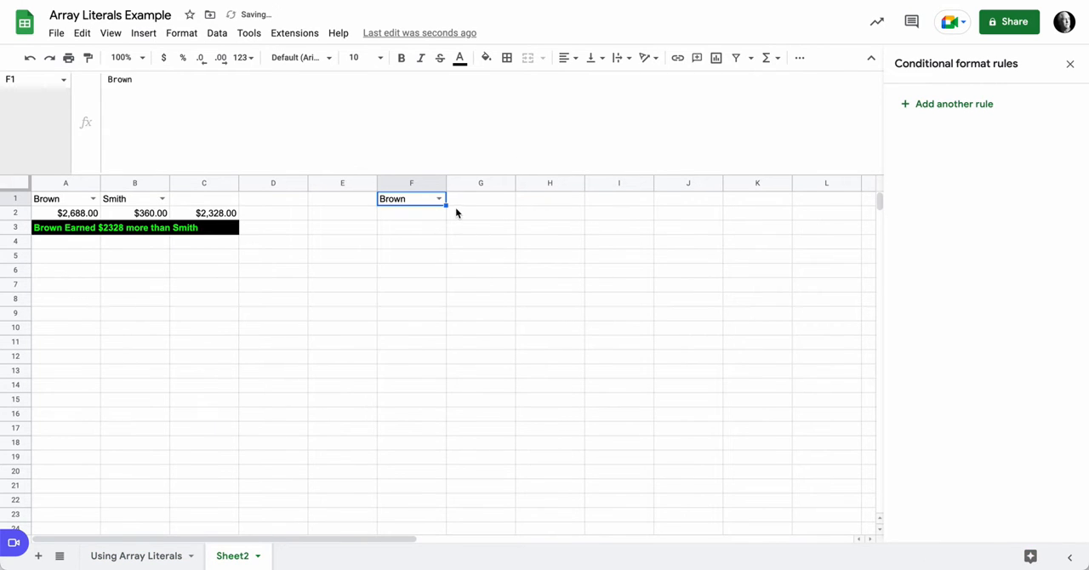
Step: Copy the F1 dropdown into G1 and choose the second listed sales rep there
{"action": "left_click_drag", "start_coordinate": [445, 205], "coordinate": [488, 204]}
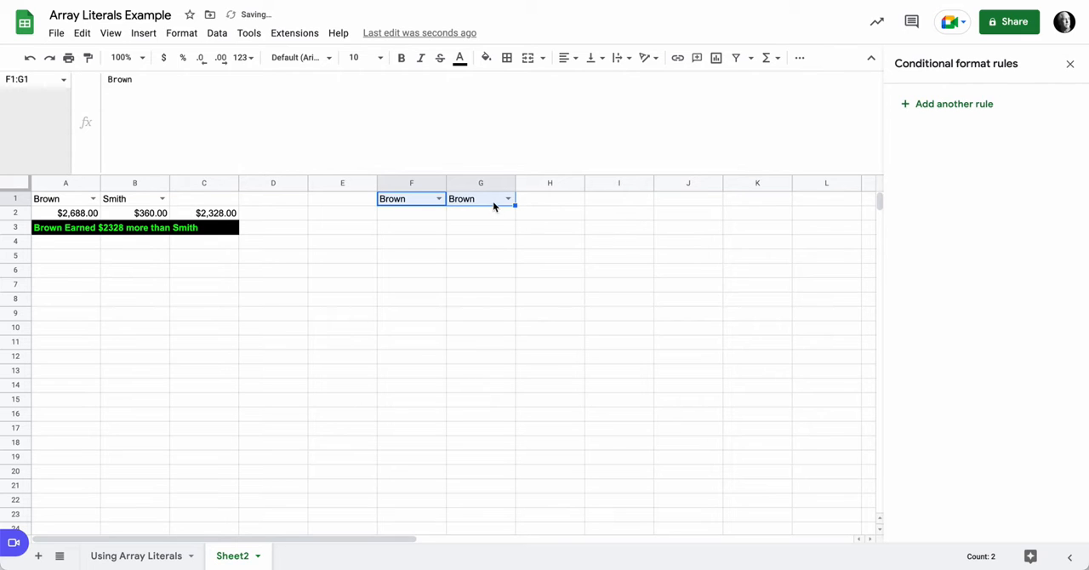
{"action": "left_click", "coordinate": [508, 198]}
{"action": "left_click", "coordinate": [496, 231]}
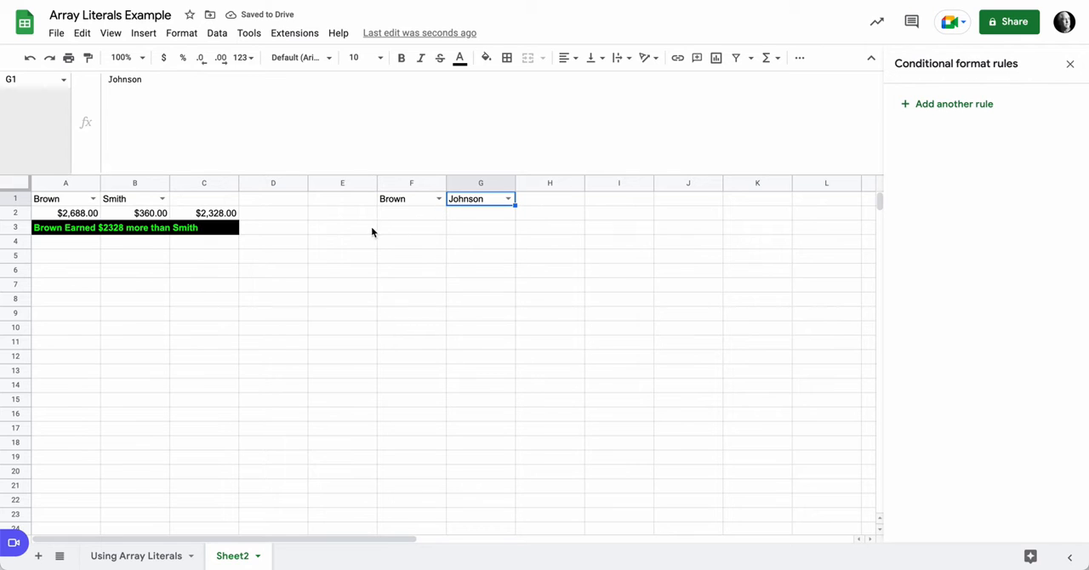
Step: Check the existing formula in A2, and begin a QUERY formula in F2 with 'Using Array Literals'!A1:F20 as its data
{"action": "left_click", "coordinate": [78, 214]}
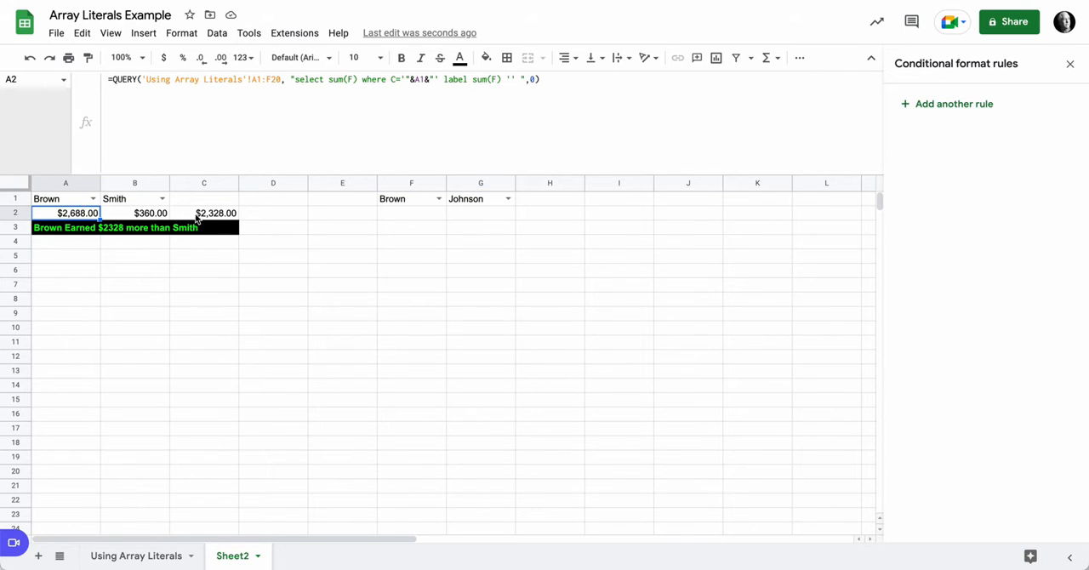
{"action": "left_click", "coordinate": [402, 217]}
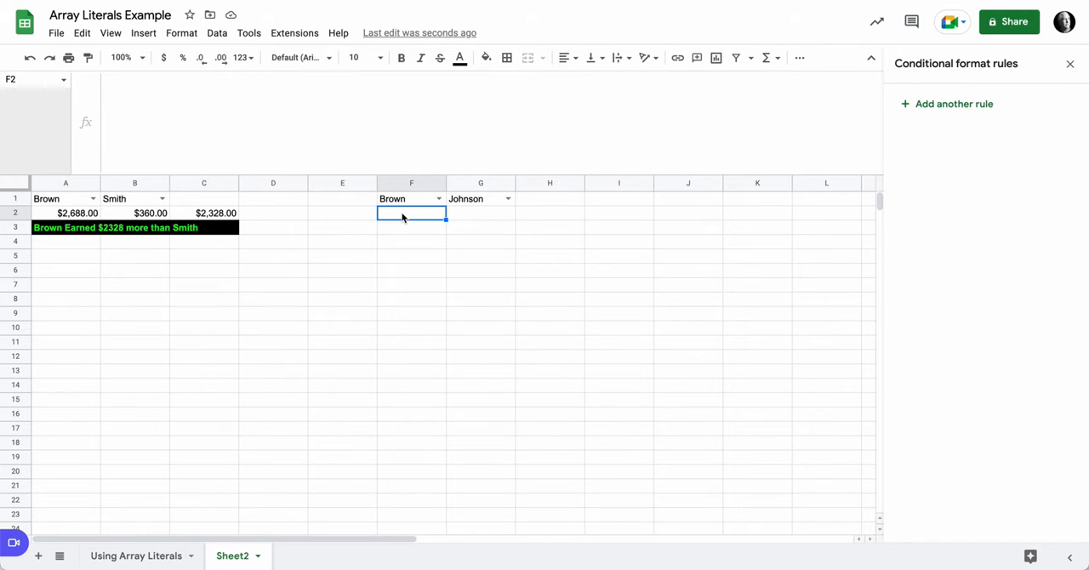
{"action": "type", "text": "=query"}
{"action": "key", "text": "Tab"}
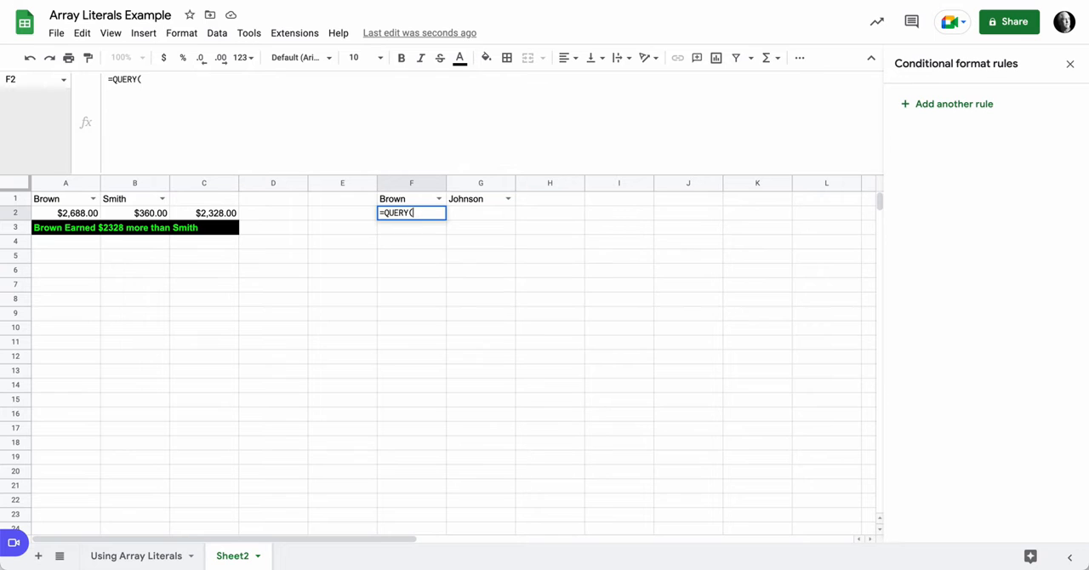
{"action": "left_click", "coordinate": [134, 557]}
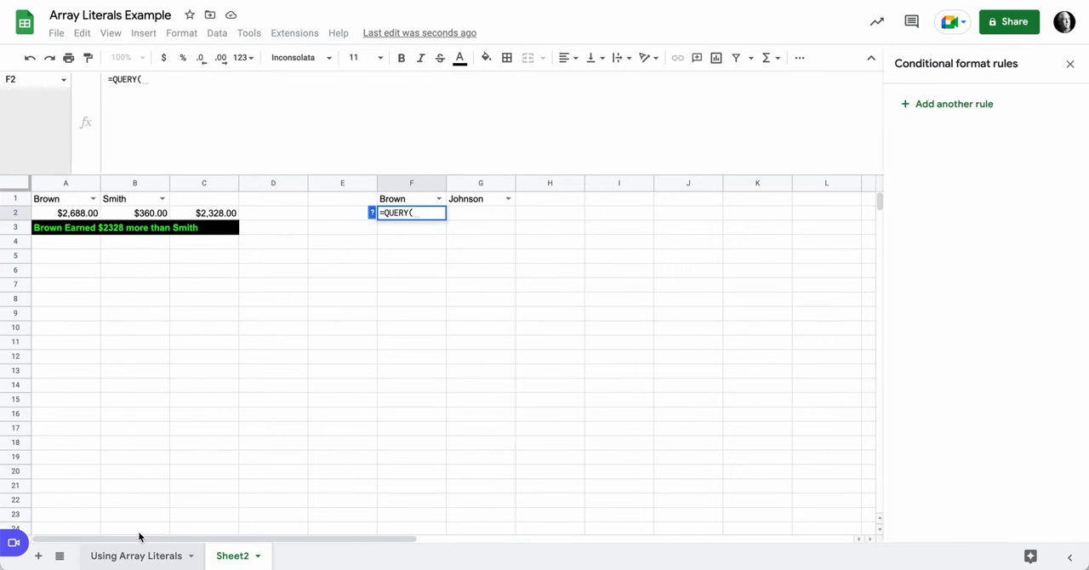
{"action": "left_click_drag", "start_coordinate": [70, 204], "coordinate": [429, 473]}
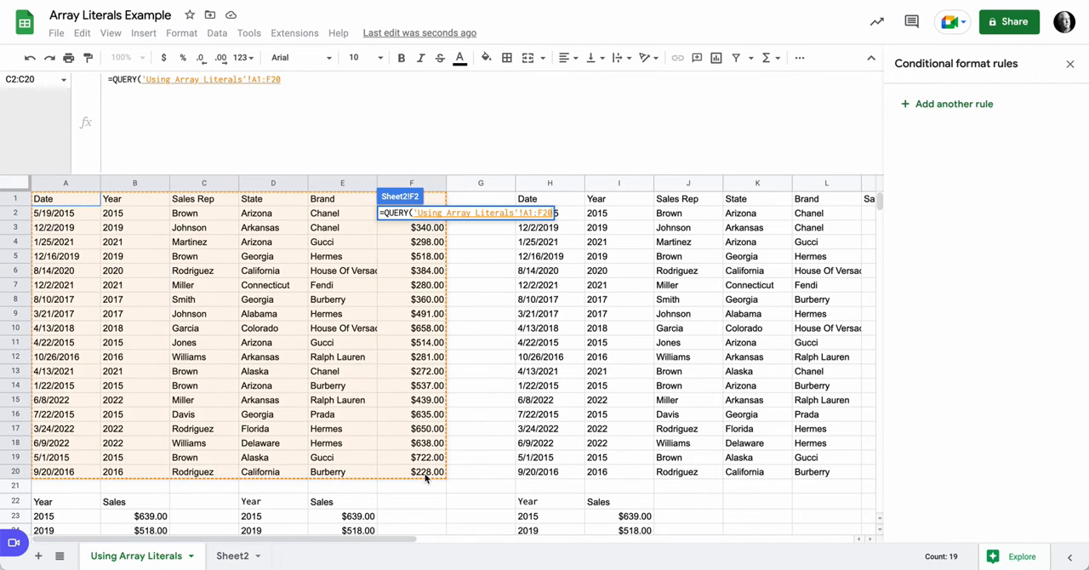
{"action": "left_click", "coordinate": [230, 557]}
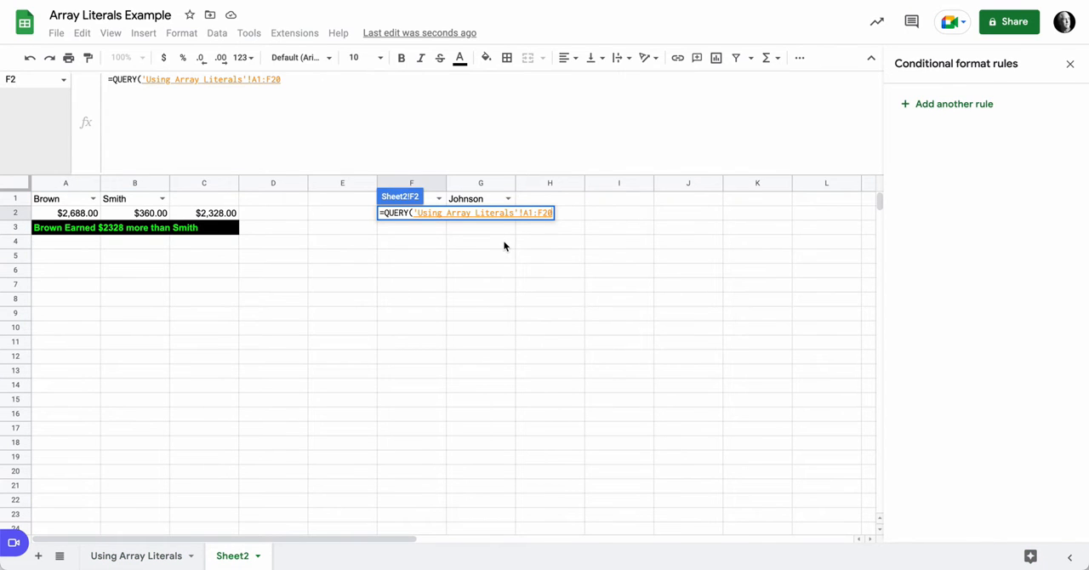
Step: Complete the F2 QUERY formula with the query string "select sum(F)"
{"action": "type", "text": ", "}
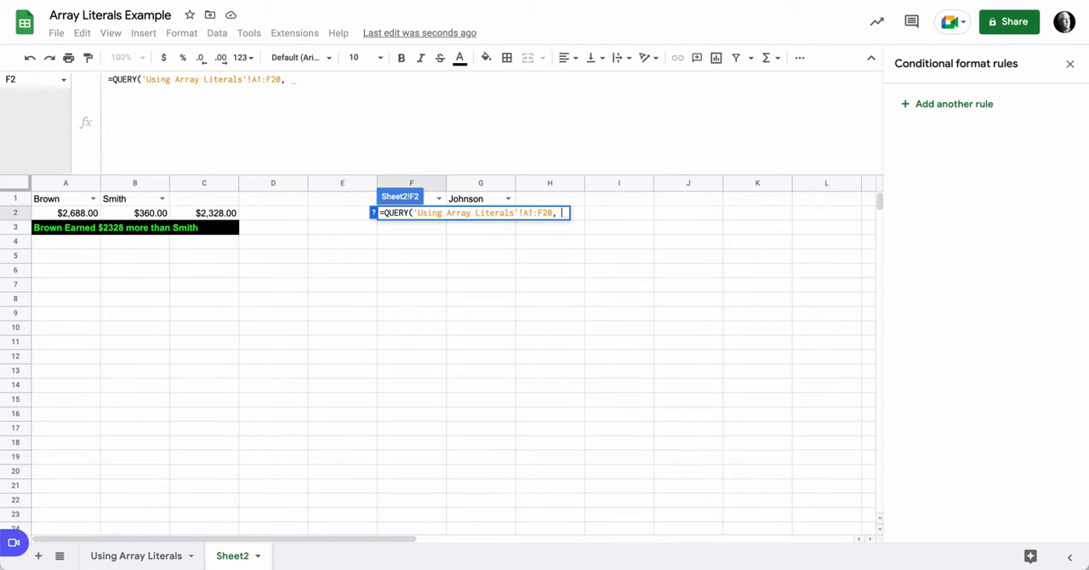
{"action": "type", "text": "\""}
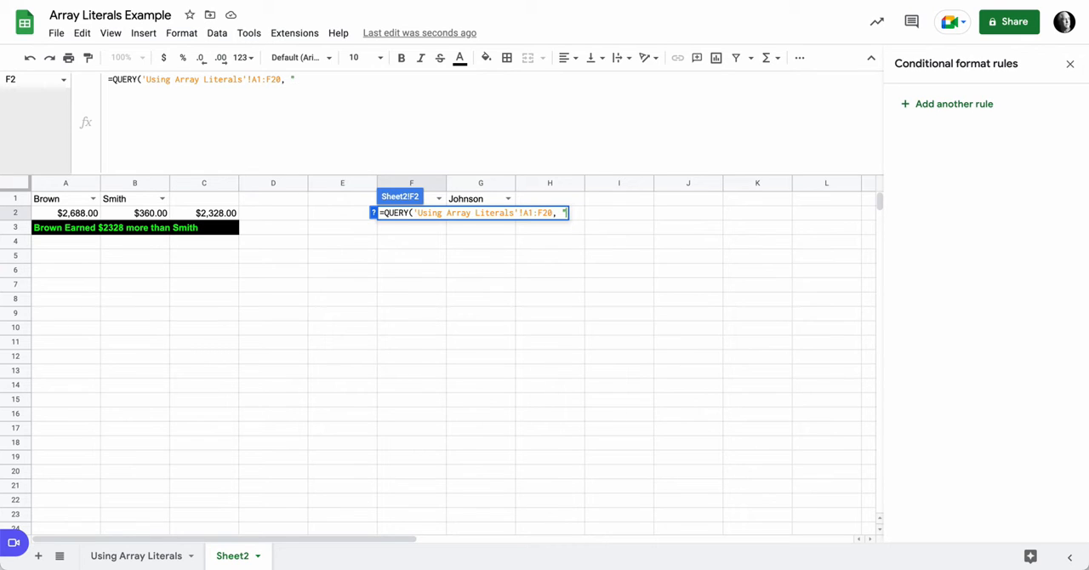
{"action": "type", "text": "select "}
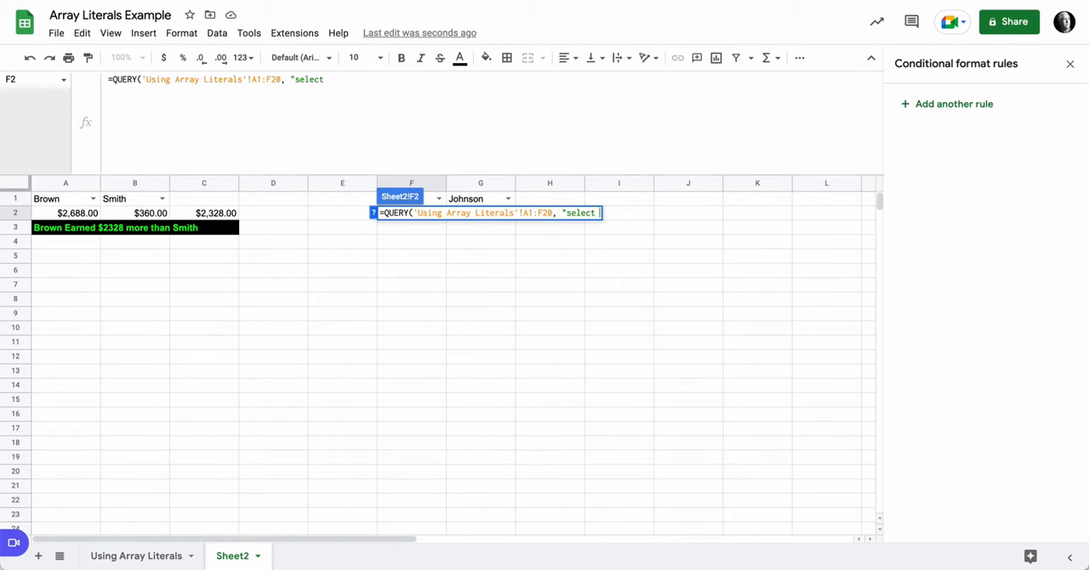
{"action": "type", "text": "D"}
{"action": "key", "text": "BackSpace"}
{"action": "type", "text": "sum(F)"}
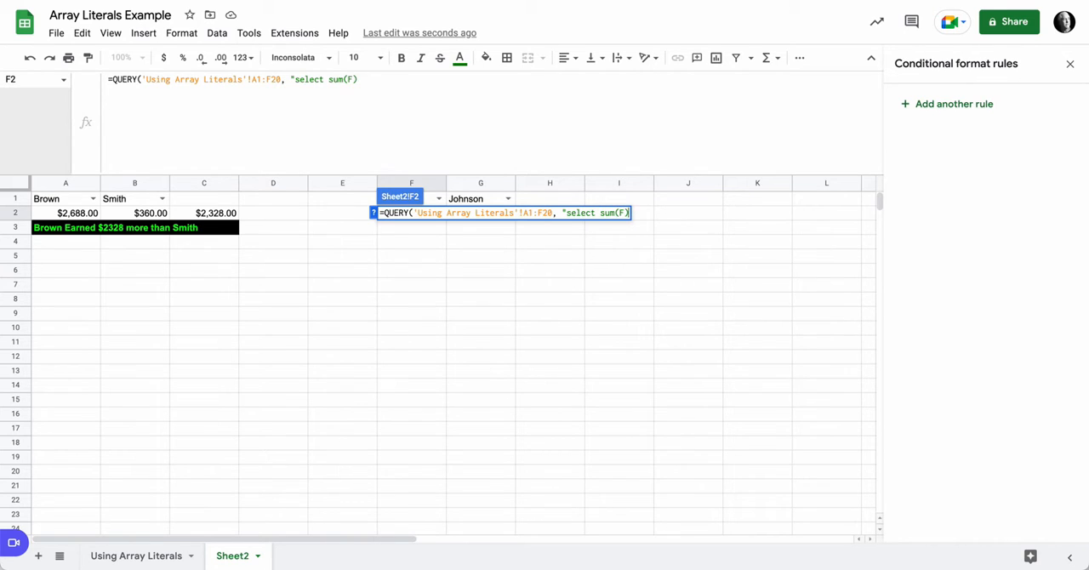
{"action": "key", "text": "Return"}
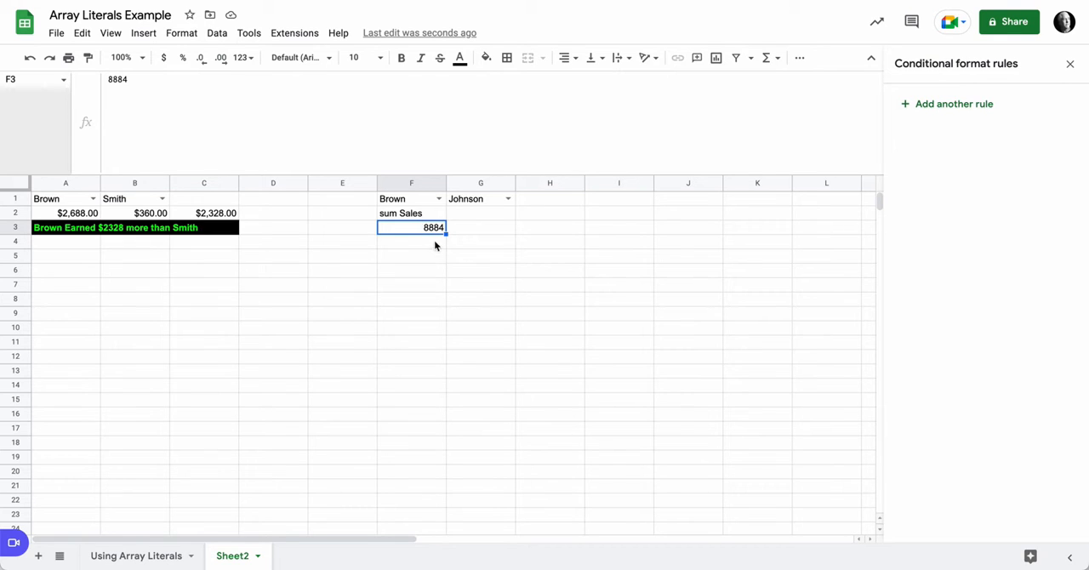
Step: Add 0 as the headers argument of the QUERY formula in F2
{"action": "left_click", "coordinate": [427, 217]}
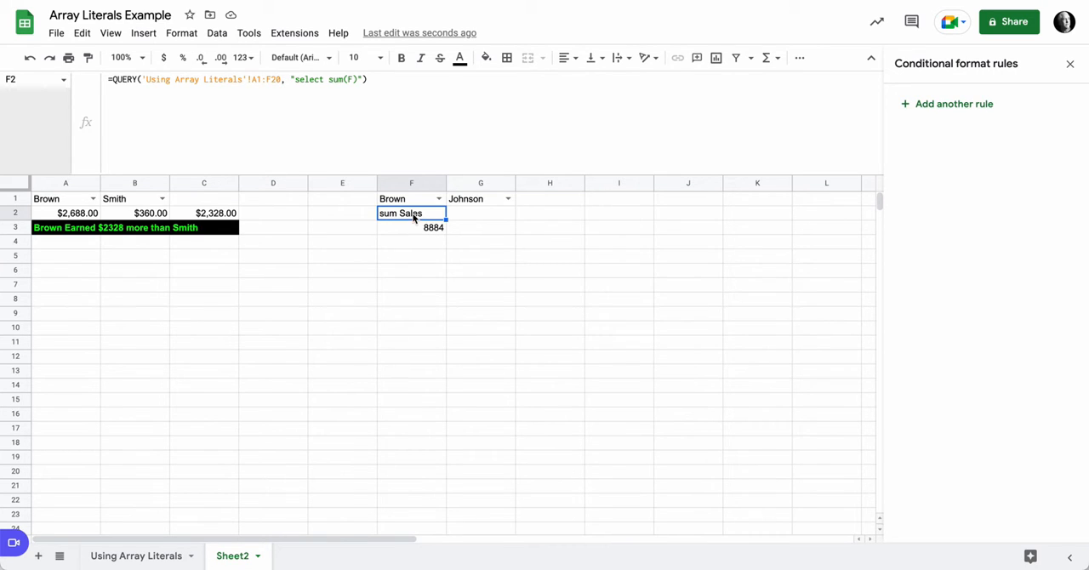
{"action": "left_click", "coordinate": [364, 79]}
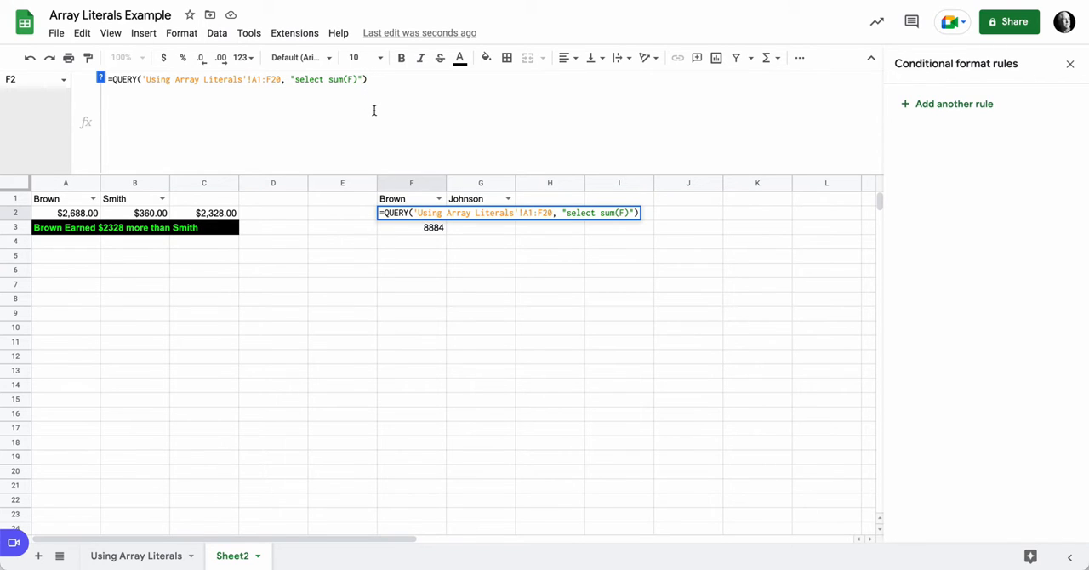
{"action": "type", "text": ",0"}
{"action": "key", "text": "Return"}
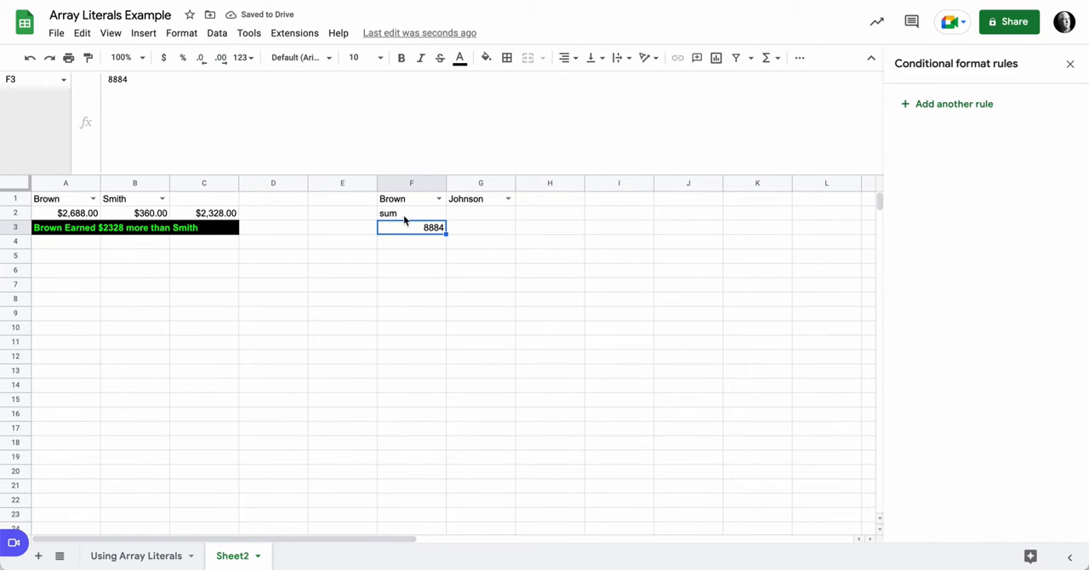
Step: Insert label sum(F) '' into the F2 QUERY formula, between the query string's closing quote and the headers argument
{"action": "left_click", "coordinate": [415, 218]}
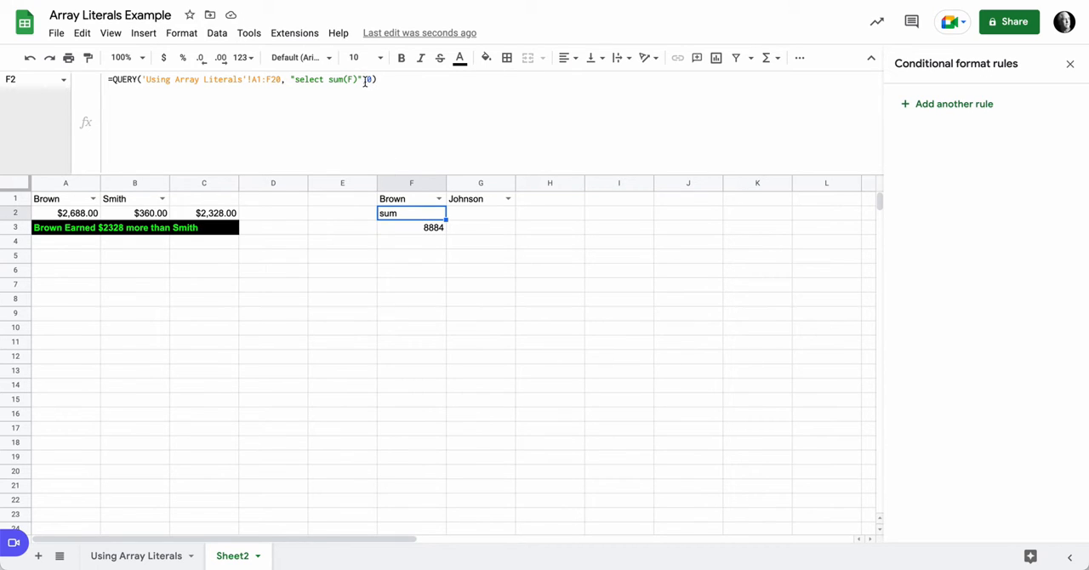
{"action": "left_click", "coordinate": [361, 79]}
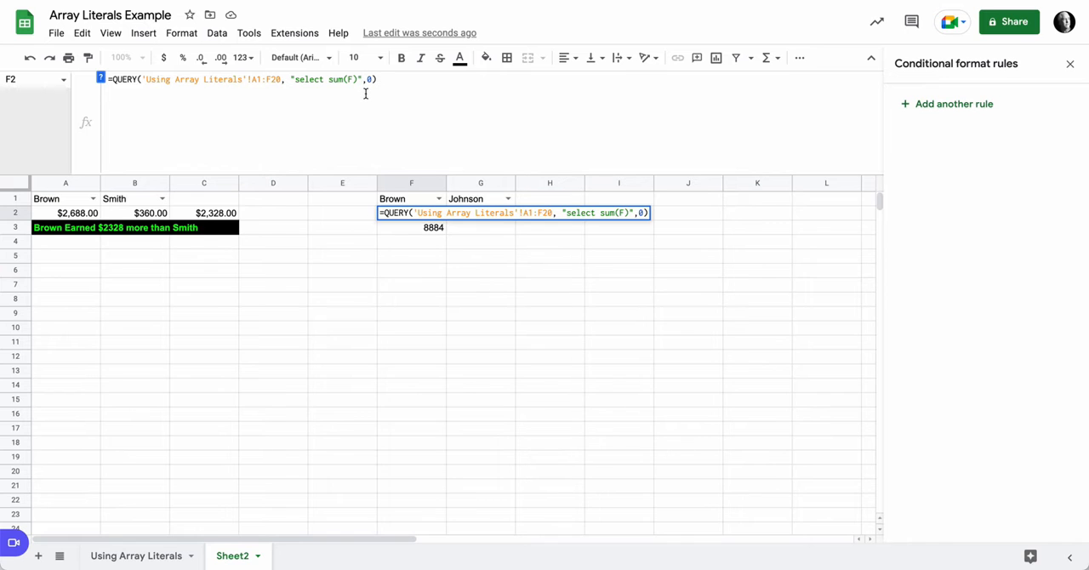
{"action": "type", "text": "label "}
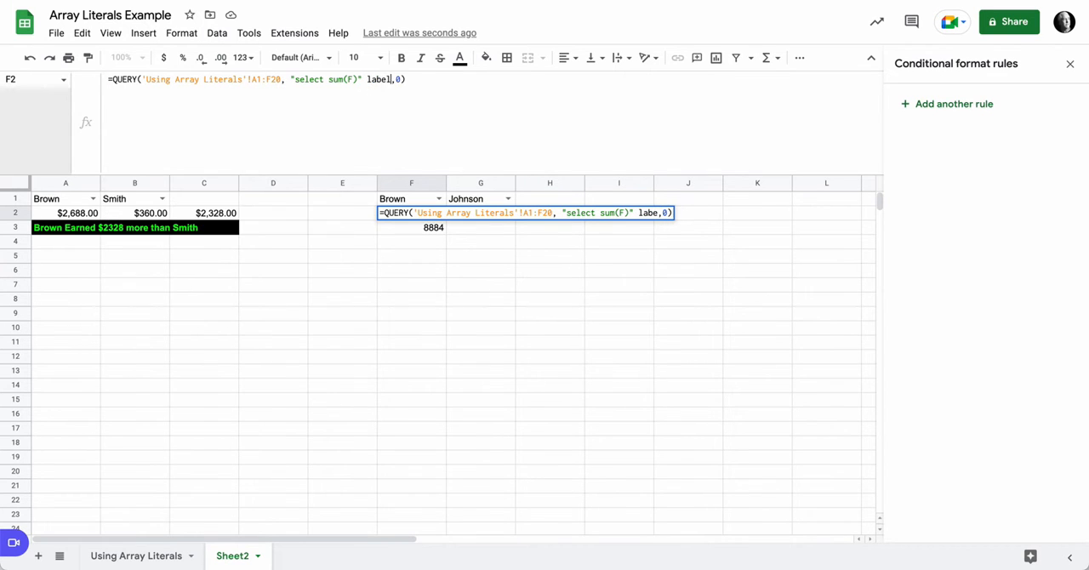
{"action": "type", "text": "sum(F)"}
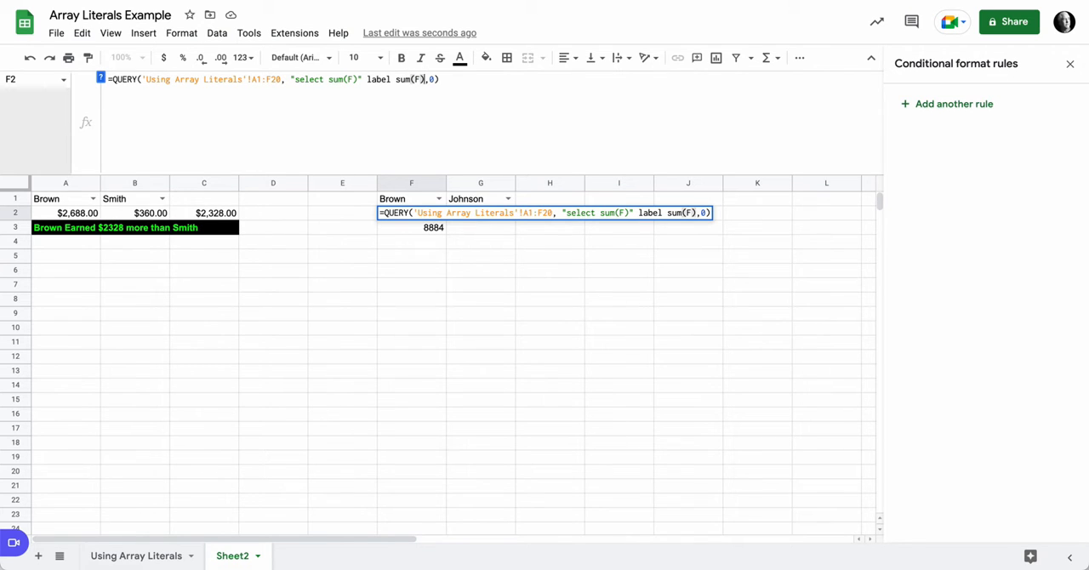
{"action": "type", "text": " ''"}
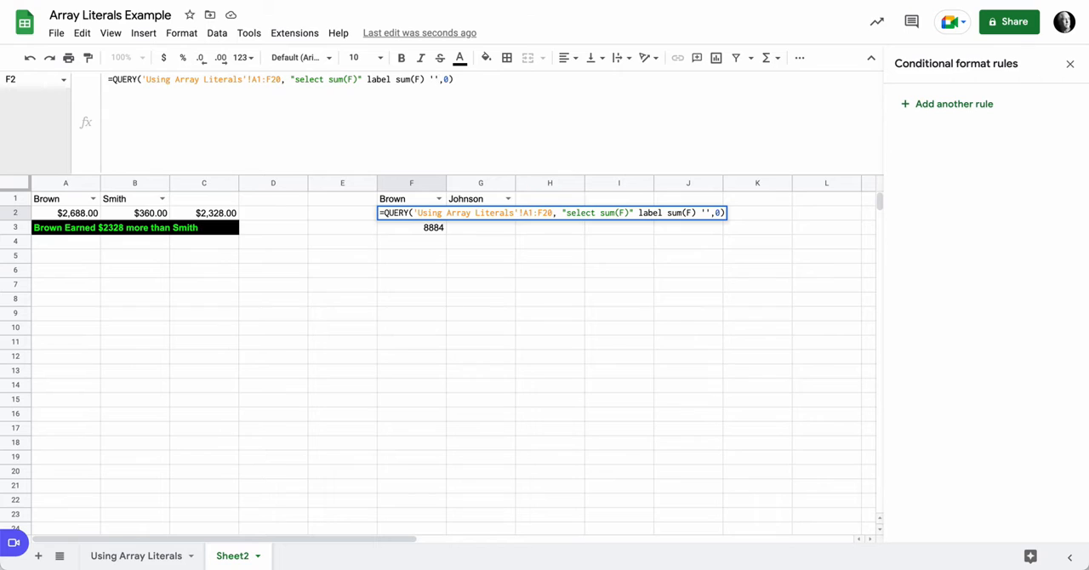
{"action": "key", "text": "Return"}
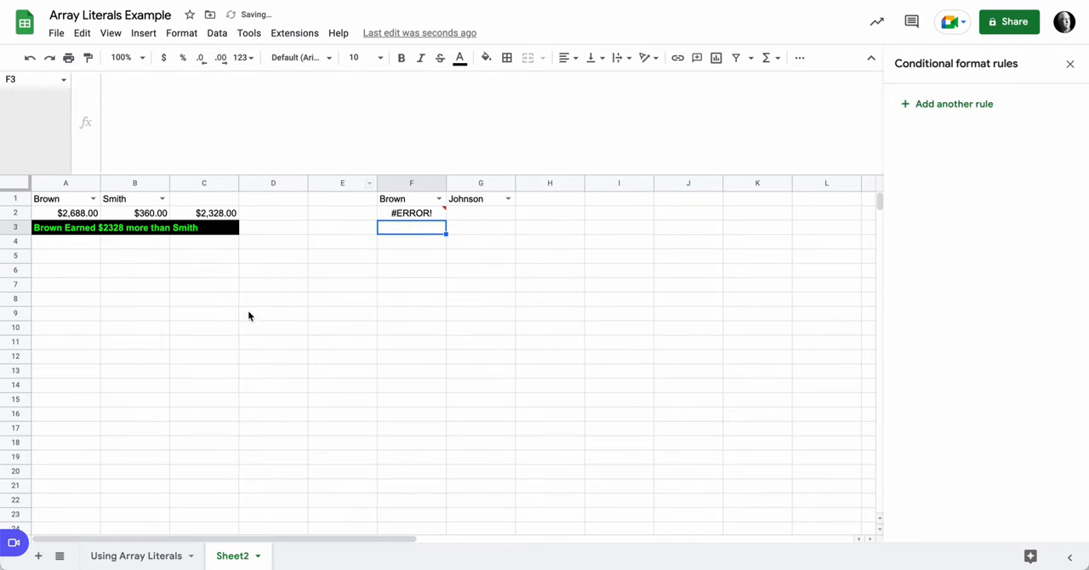
Step: Move the closing quote of F2's query string to after label sum(F) '' so that the label clause falls inside the string
{"action": "key", "text": "Up"}
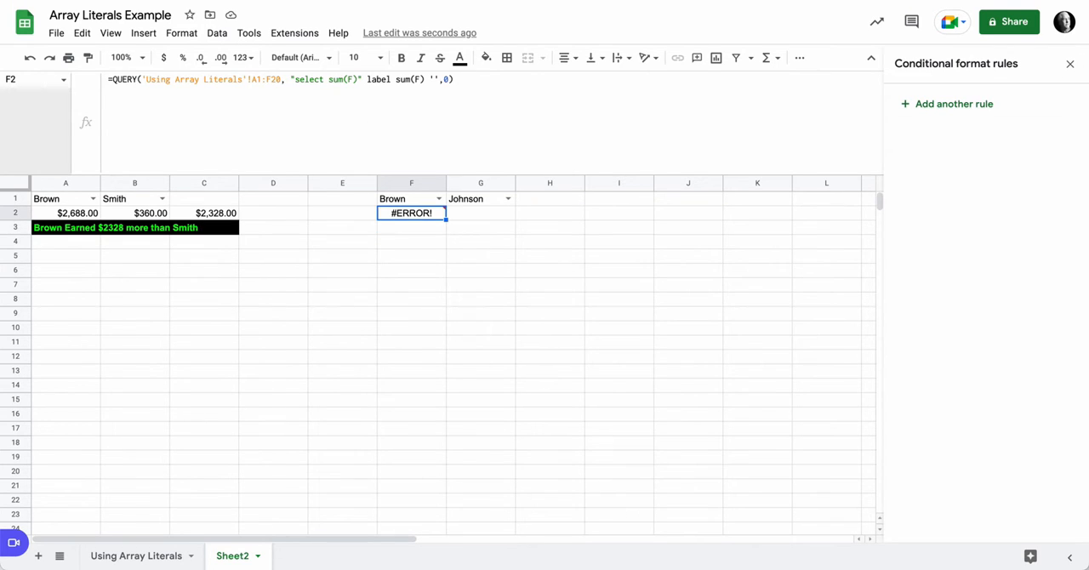
{"action": "left_click", "coordinate": [363, 81]}
{"action": "key", "text": "BackSpace"}
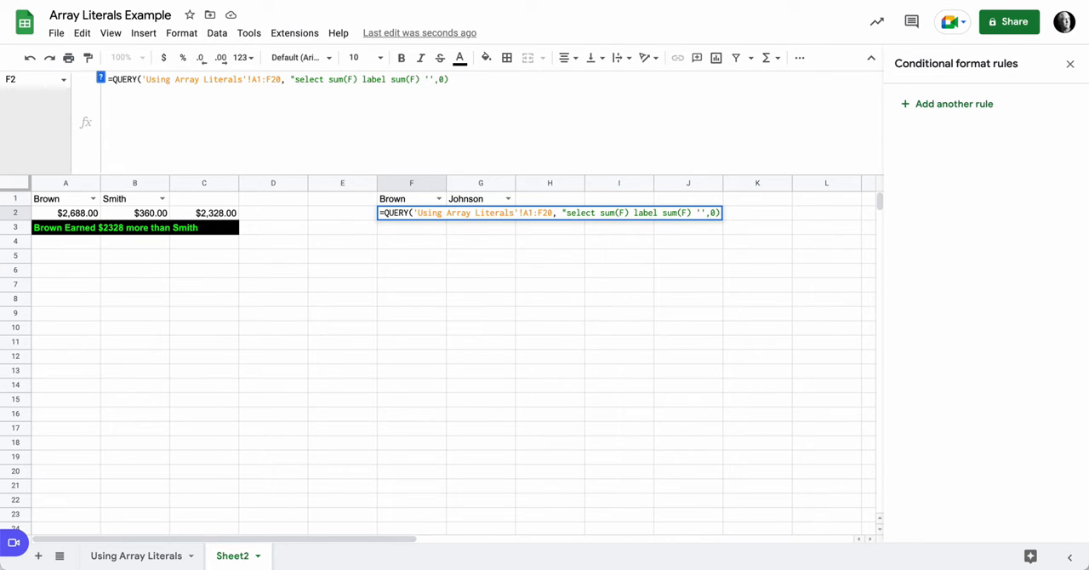
{"action": "left_click", "coordinate": [434, 79]}
{"action": "type", "text": "\""}
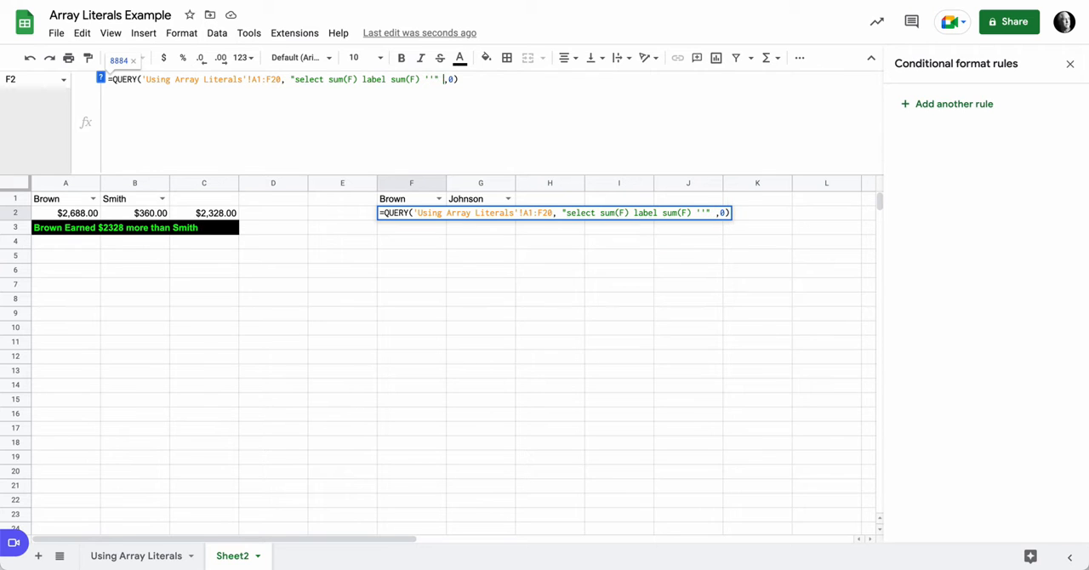
{"action": "key", "text": "Return"}
{"action": "left_click", "coordinate": [409, 214]}
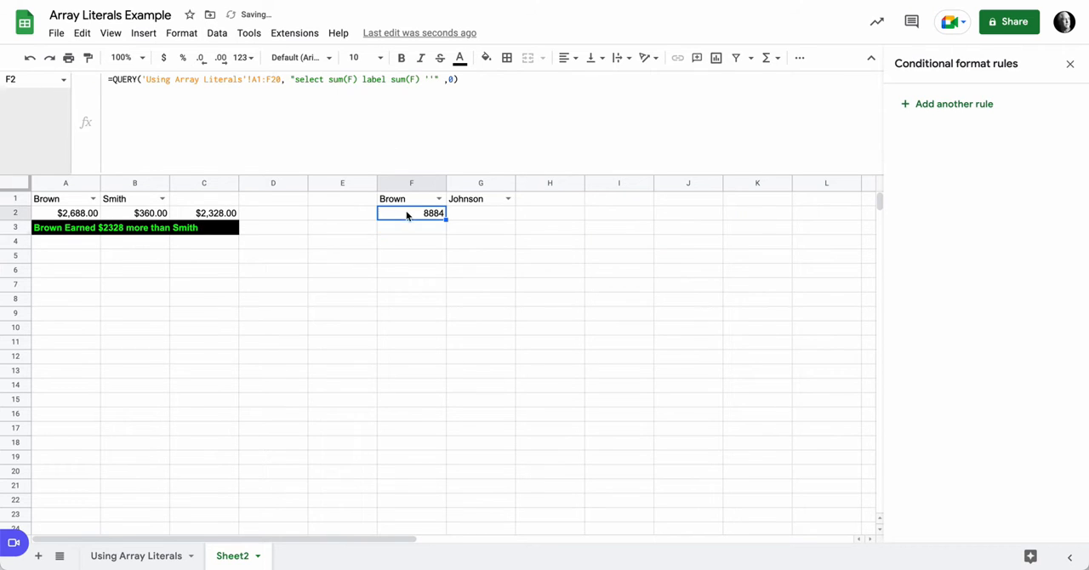
Step: Insert where C = into the F2 query string, between select sum(F) and the label clause
{"action": "left_click", "coordinate": [434, 79]}
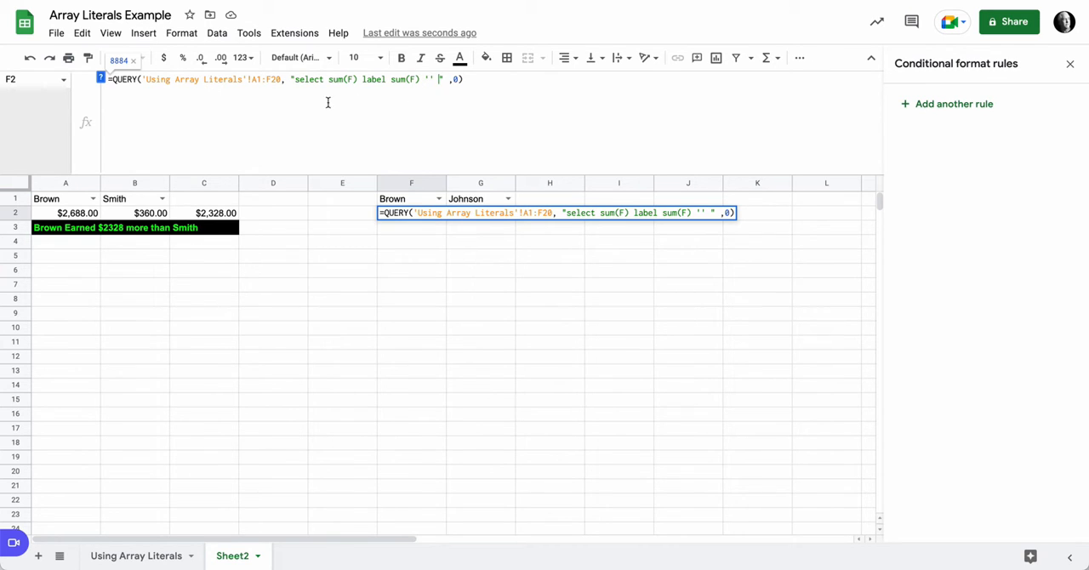
{"action": "left_click", "coordinate": [360, 79]}
{"action": "type", "text": "where "}
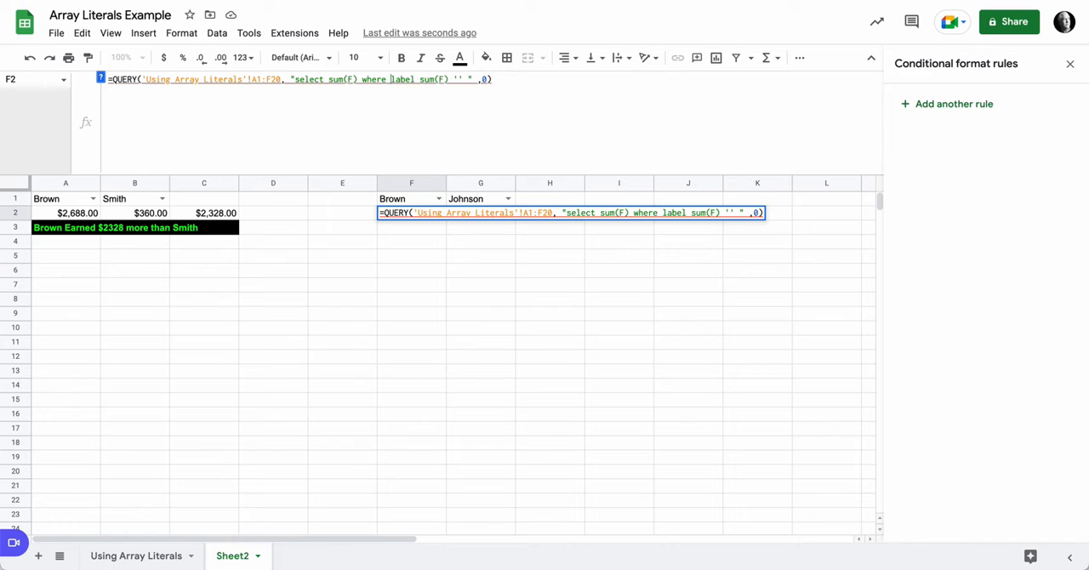
{"action": "type", "text": "C "}
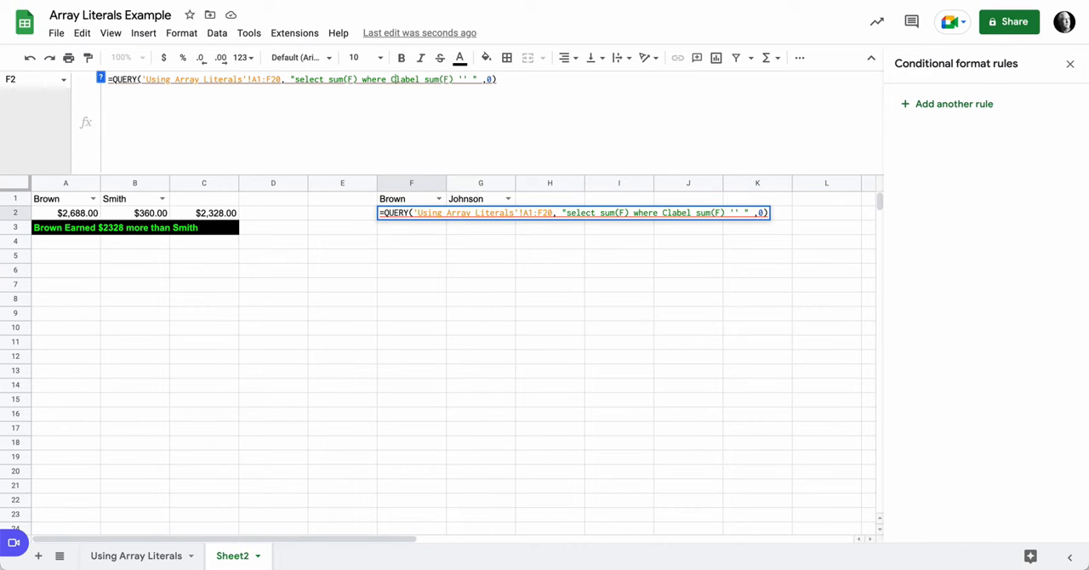
{"action": "type", "text": "="}
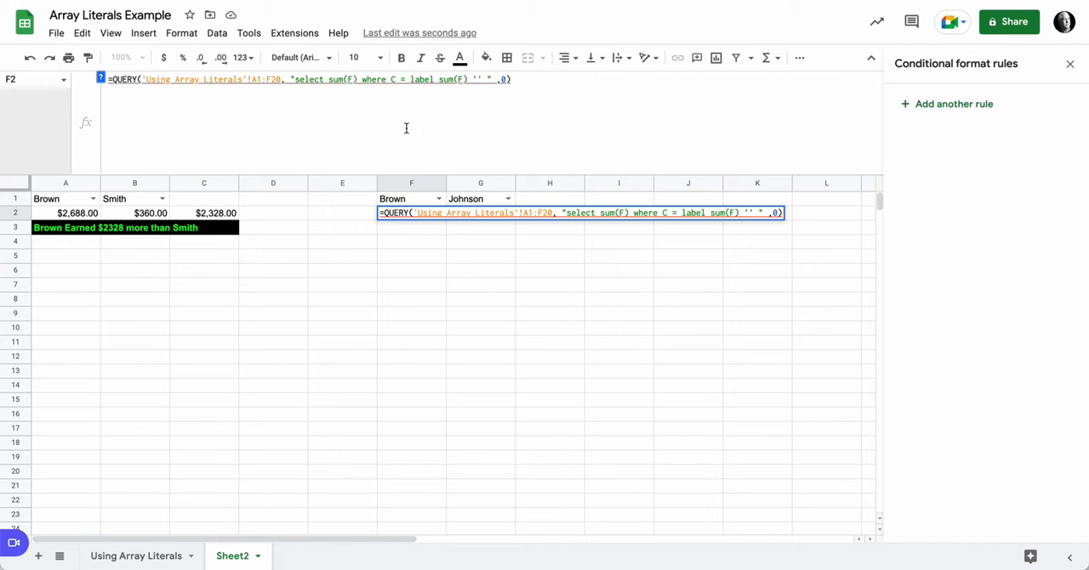
{"action": "left_click", "coordinate": [408, 202]}
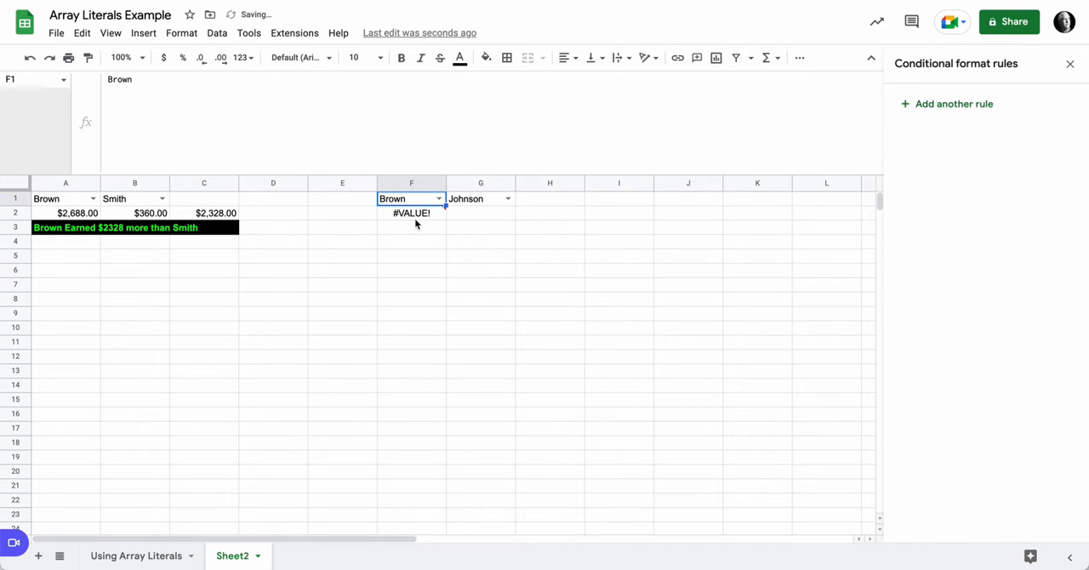
Step: Complete the where clause in F2 with '"&F1&"' so the query matches the rep chosen in F1
{"action": "left_click", "coordinate": [415, 218]}
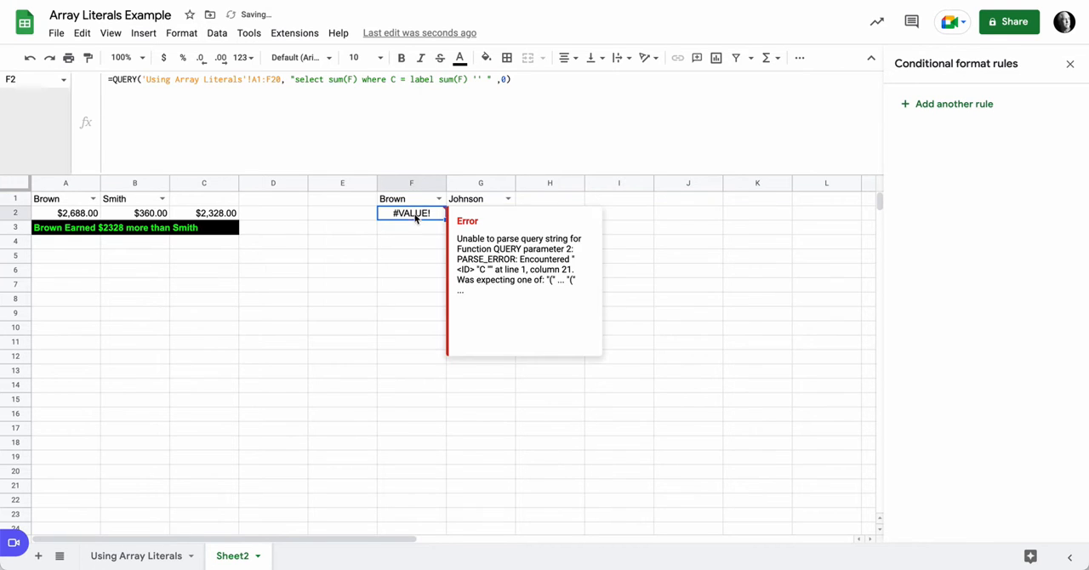
{"action": "left_click", "coordinate": [409, 79]}
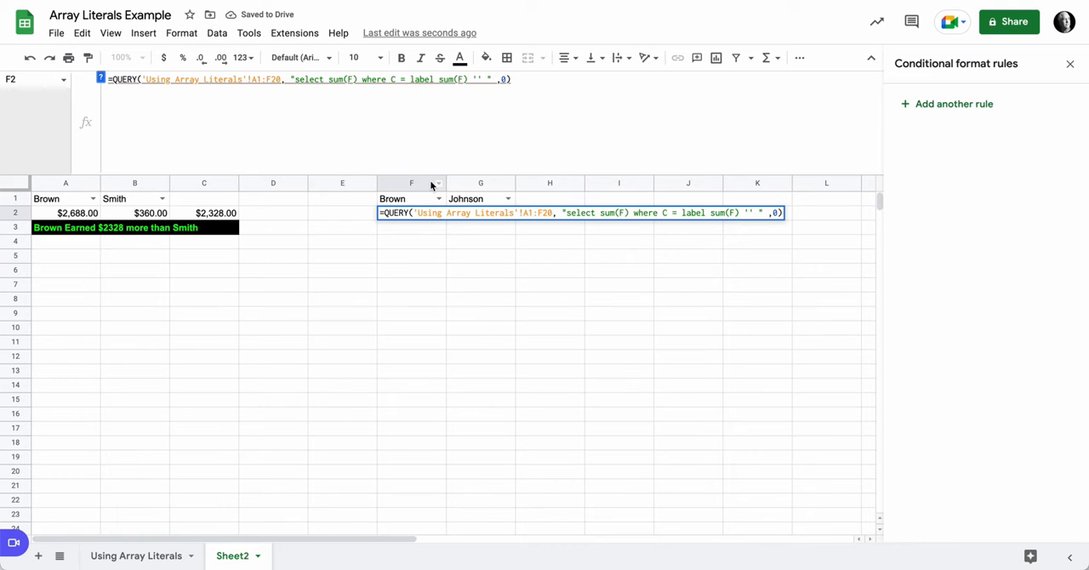
{"action": "type", "text": "'"}
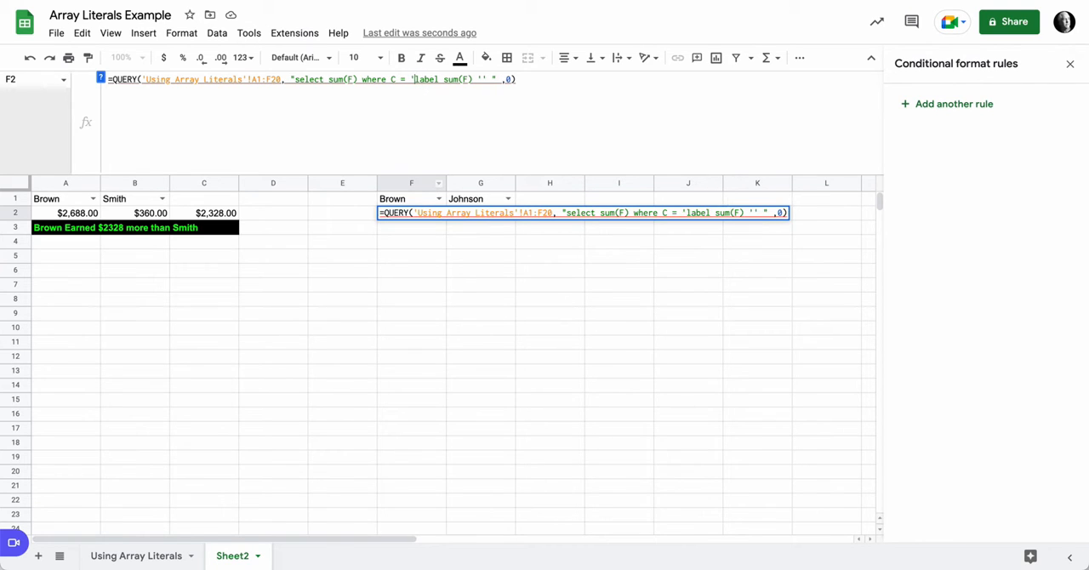
{"action": "type", "text": "\""}
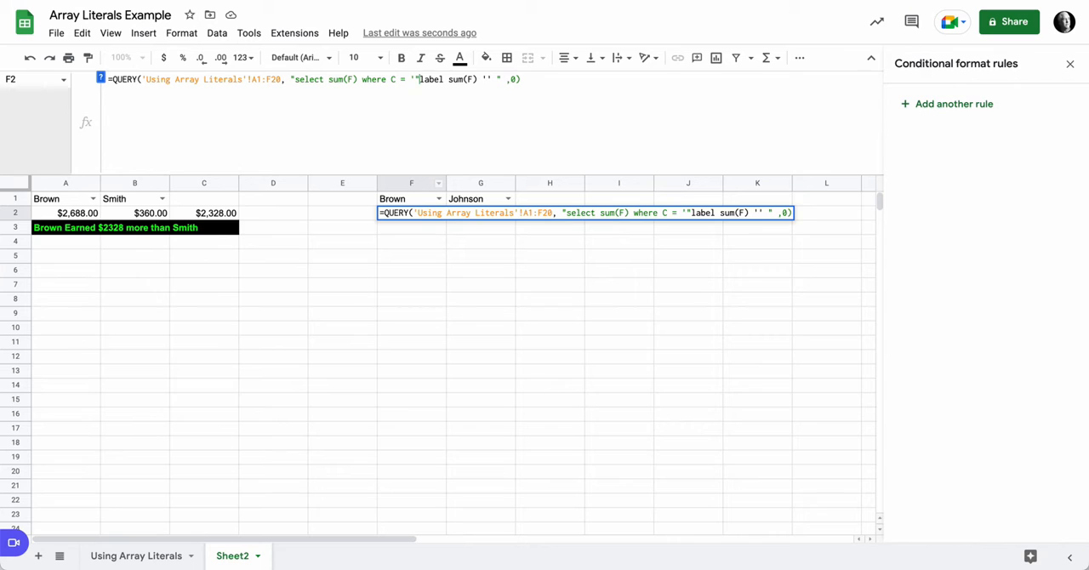
{"action": "type", "text": "&"}
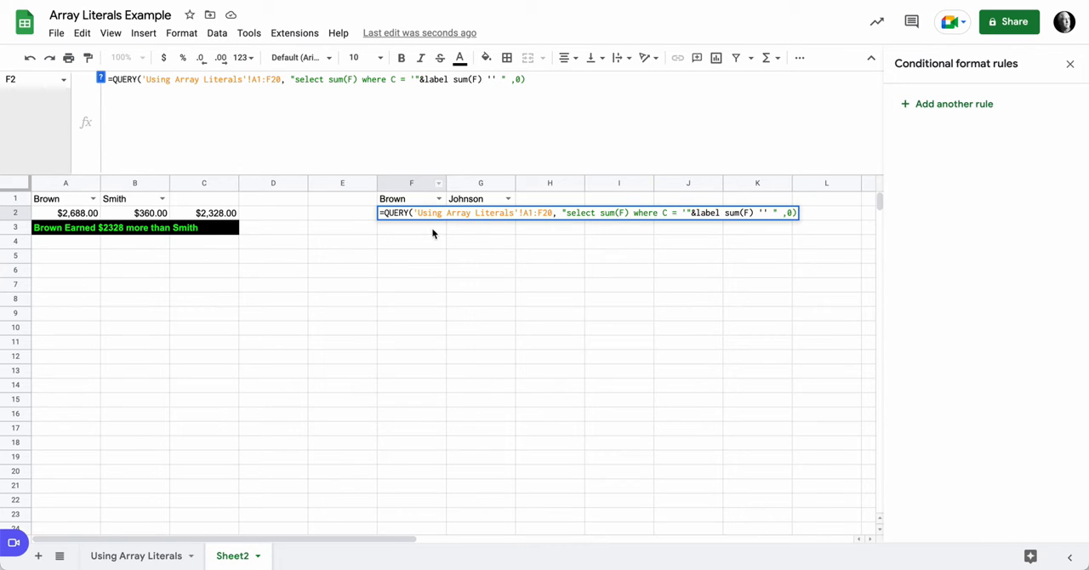
{"action": "left_click", "coordinate": [420, 201]}
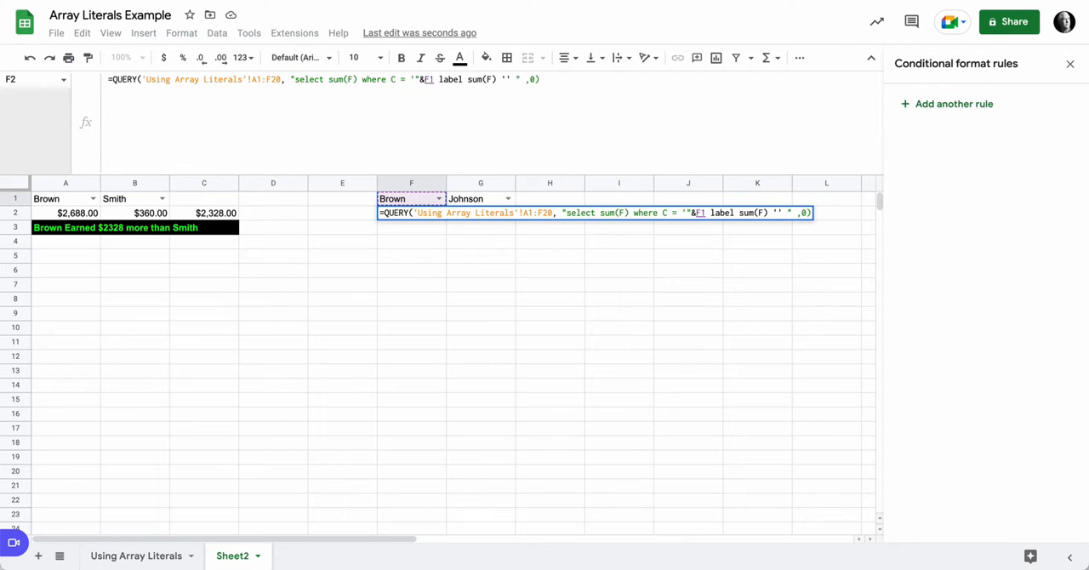
{"action": "left_click", "coordinate": [434, 81]}
{"action": "type", "text": "&"}
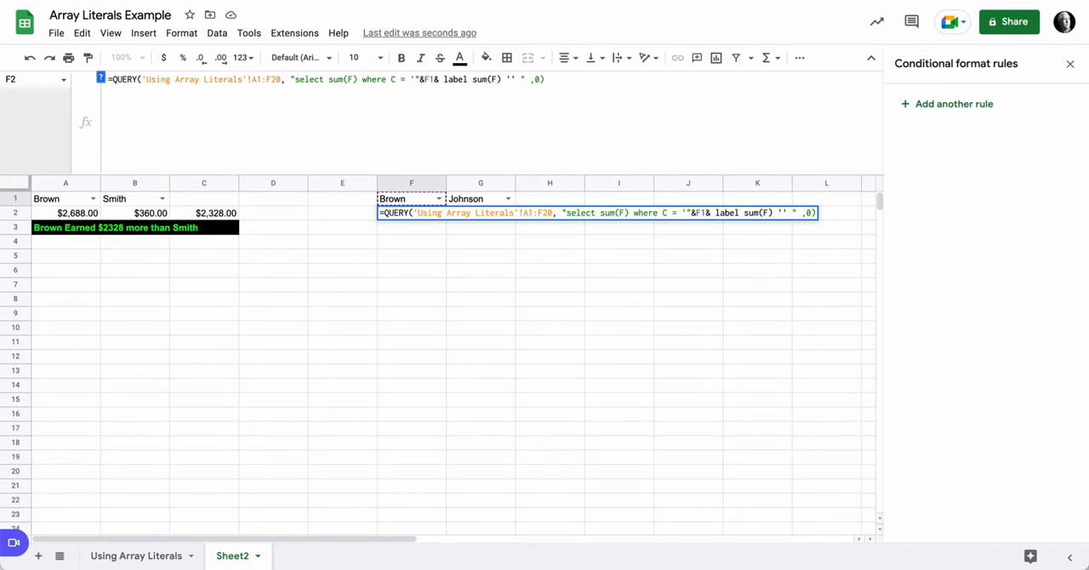
{"action": "type", "text": "\"'"}
{"action": "key", "text": "Return"}
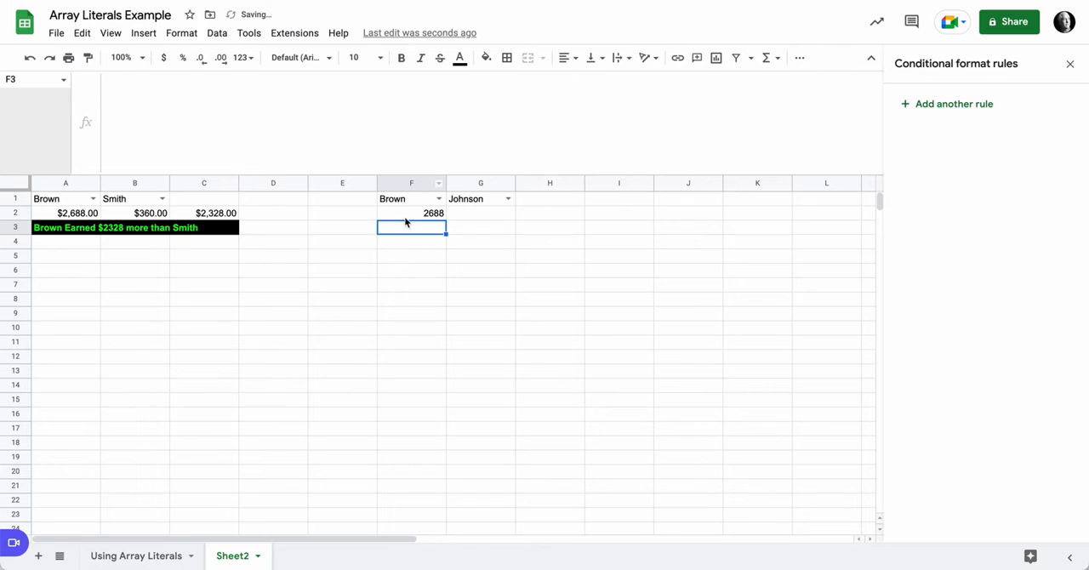
Step: Fill the QUERY formula from F2 across to G2 and compare the two formulas
{"action": "left_click", "coordinate": [409, 216]}
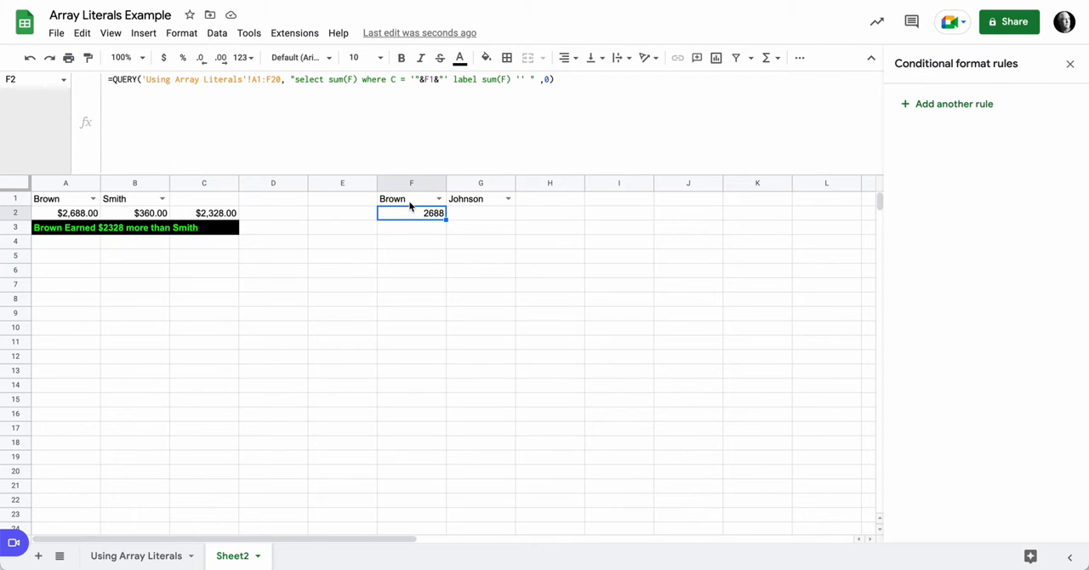
{"action": "left_click_drag", "start_coordinate": [445, 219], "coordinate": [469, 219]}
{"action": "left_click", "coordinate": [498, 214]}
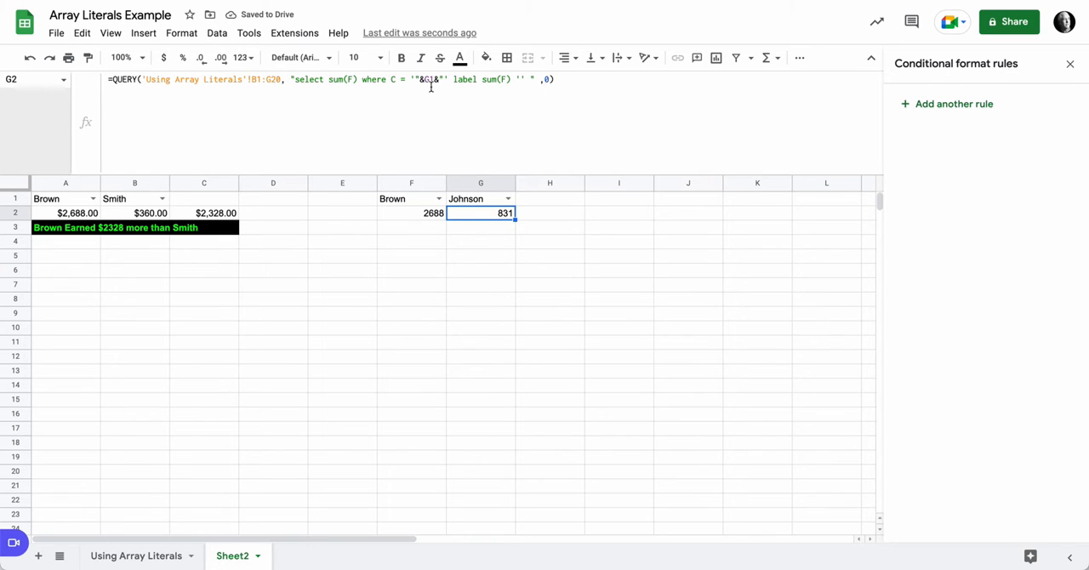
{"action": "left_click", "coordinate": [420, 219]}
{"action": "left_click", "coordinate": [480, 218]}
Step: Copy the full text of the F2 QUERY formula into H2, keeping its references to A1:F20 and F1
{"action": "left_click", "coordinate": [436, 219]}
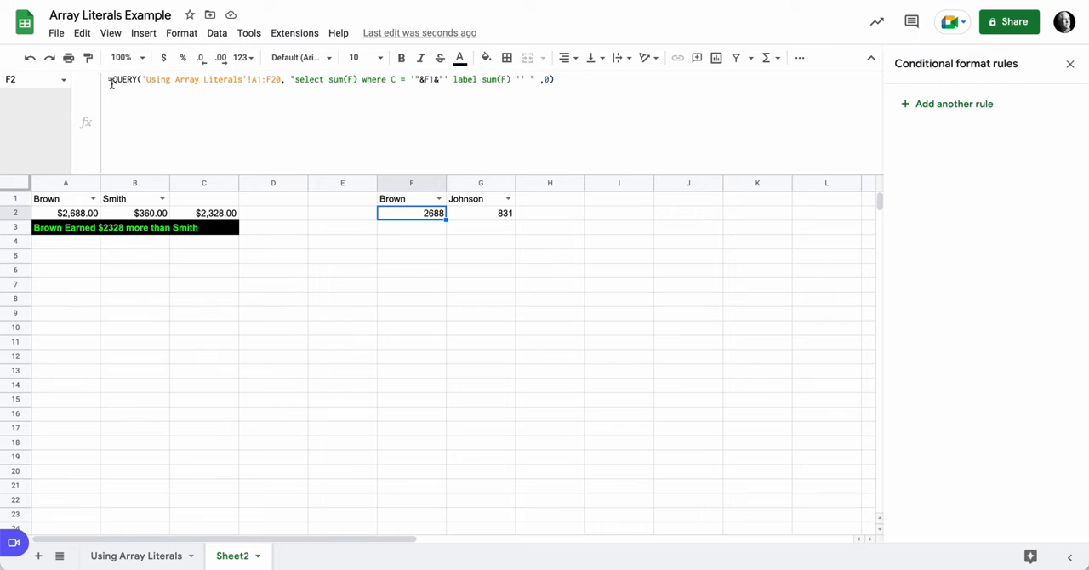
{"action": "left_click_drag", "start_coordinate": [108, 81], "coordinate": [547, 89]}
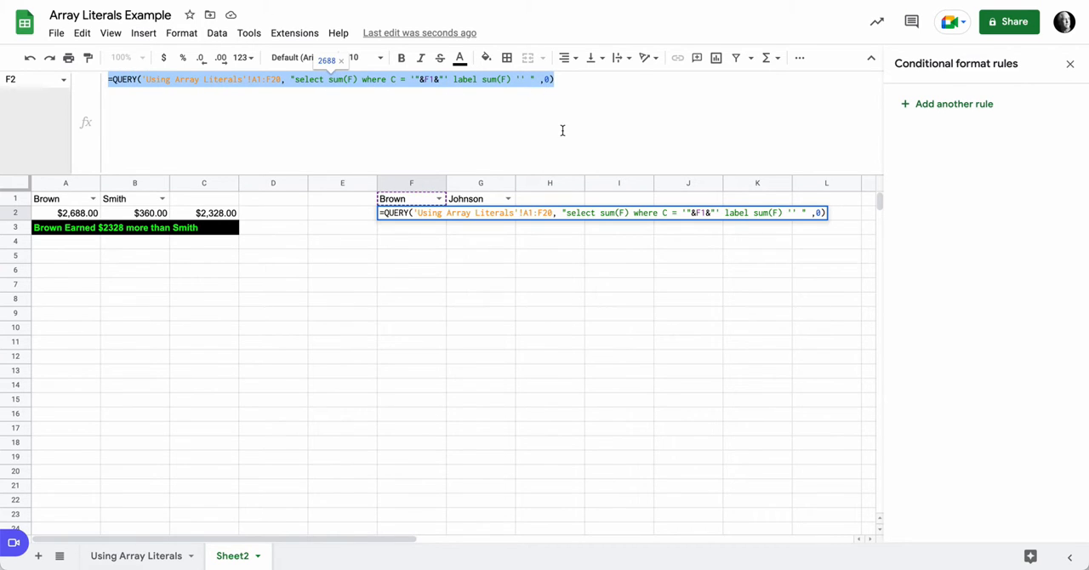
{"action": "key", "text": "Return"}
{"action": "left_click", "coordinate": [552, 214]}
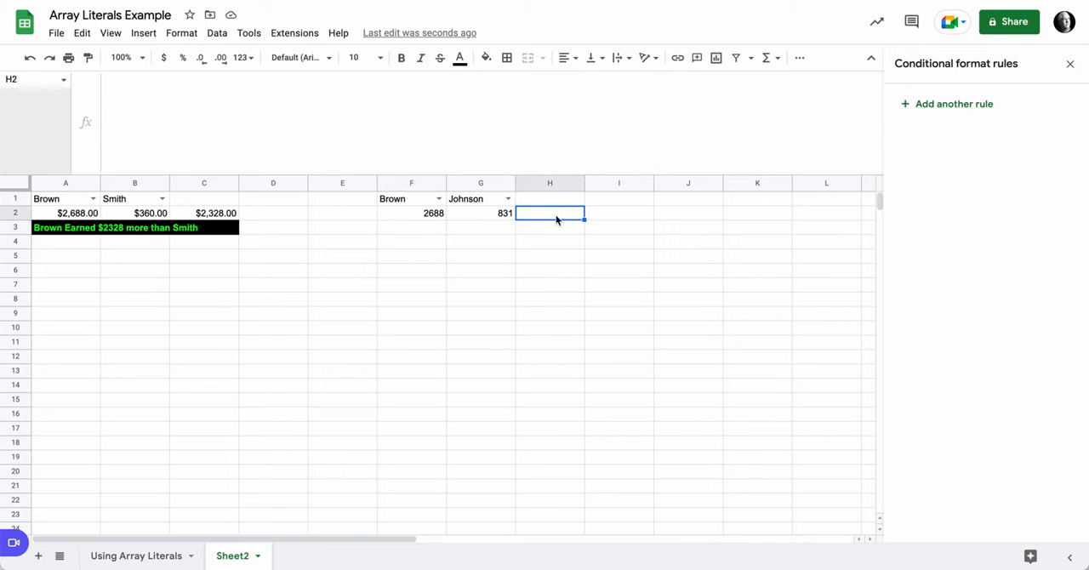
{"action": "key", "text": "ctrl+v"}
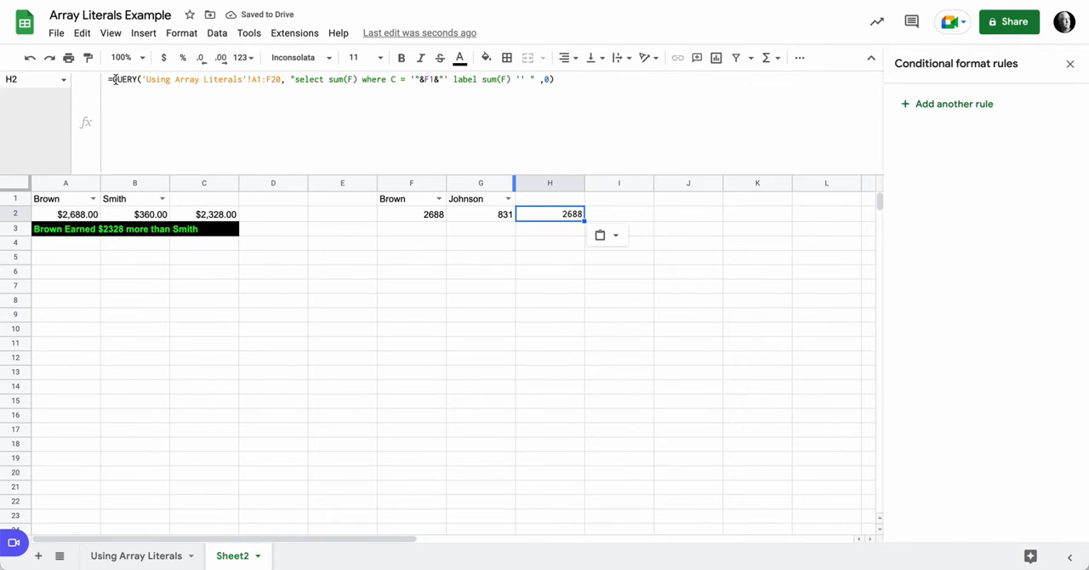
Step: Copy G2's QUERY expression without its equals sign, and remove the stray H4 reference from the G2 formula
{"action": "left_click", "coordinate": [488, 218]}
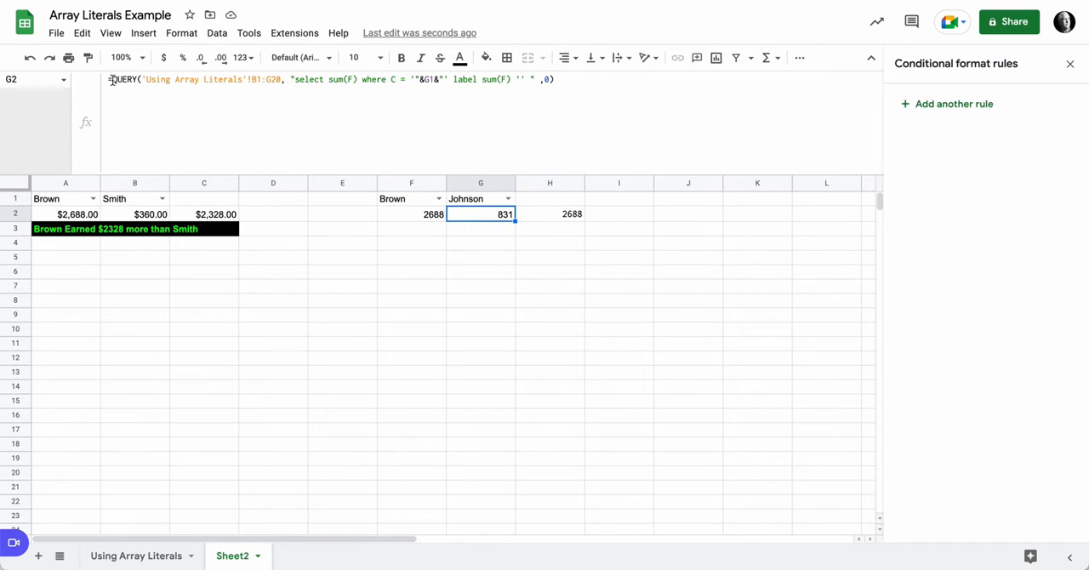
{"action": "left_click_drag", "start_coordinate": [110, 79], "coordinate": [552, 86]}
{"action": "key", "text": "ctrl+c"}
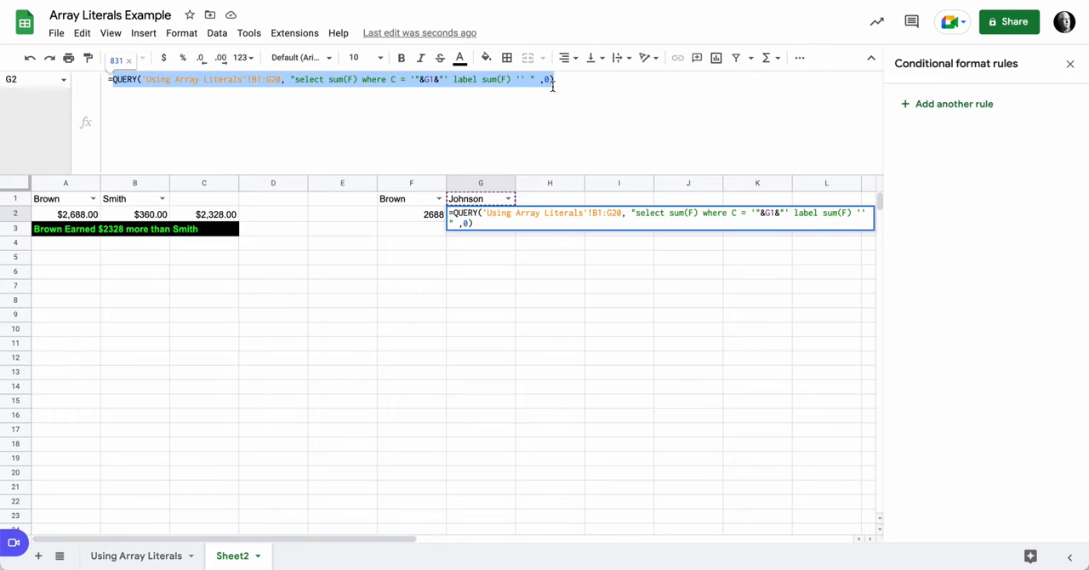
{"action": "left_click", "coordinate": [566, 244]}
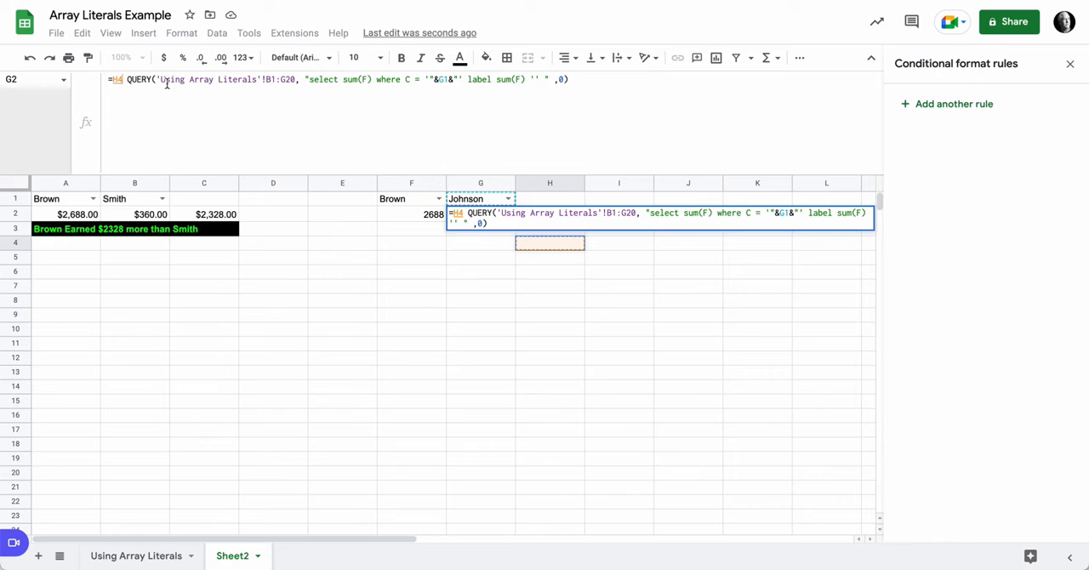
{"action": "left_click", "coordinate": [128, 79]}
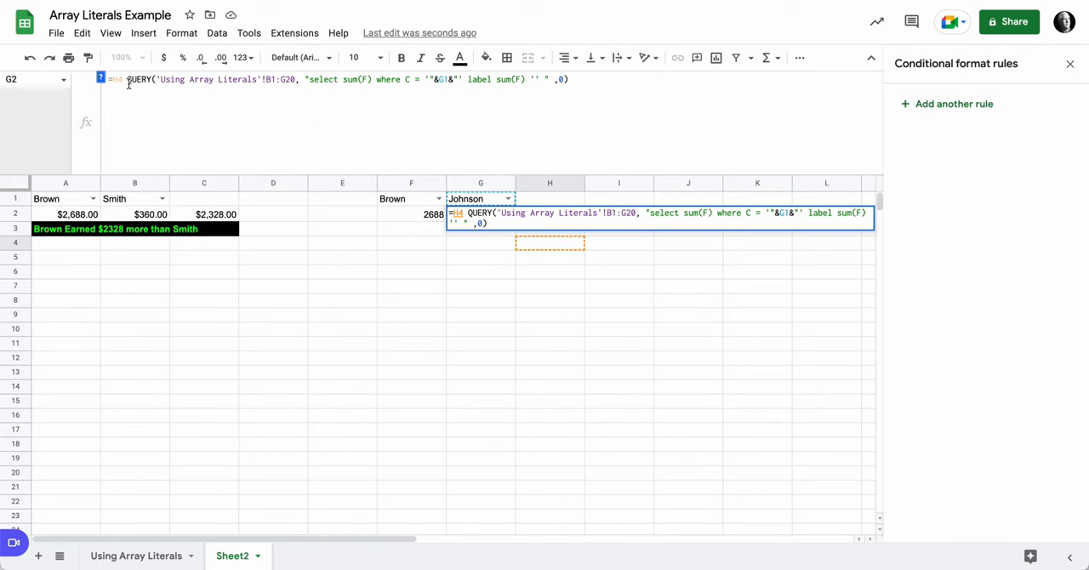
{"action": "key", "text": "BackSpace"}
{"action": "key", "text": "BackSpace"}
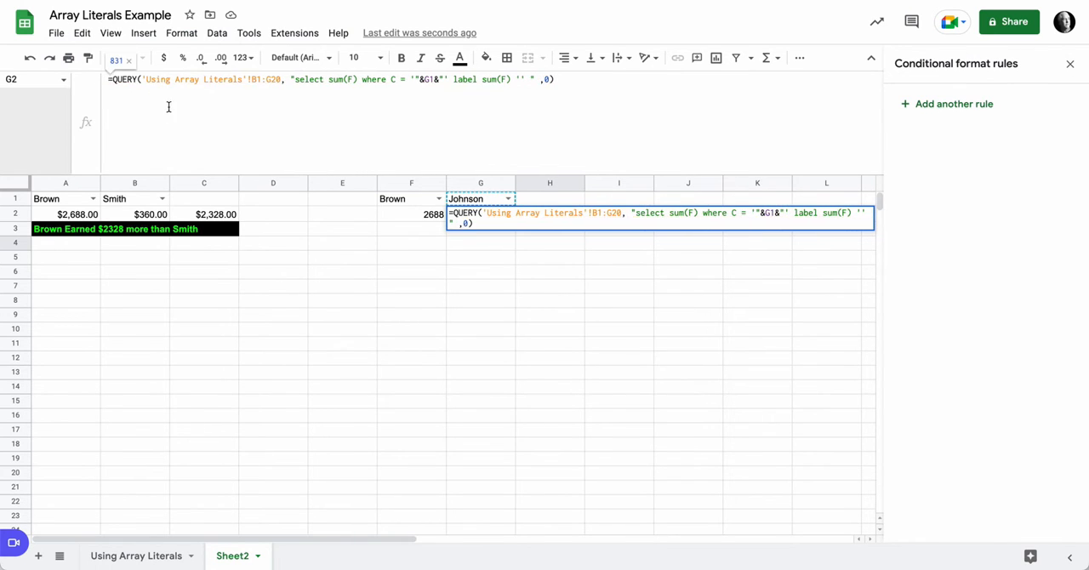
{"action": "key", "text": "Return"}
Step: Append a minus sign and the copied G2 QUERY expression to the H2 formula to calculate the difference between the reps
{"action": "left_click", "coordinate": [567, 219]}
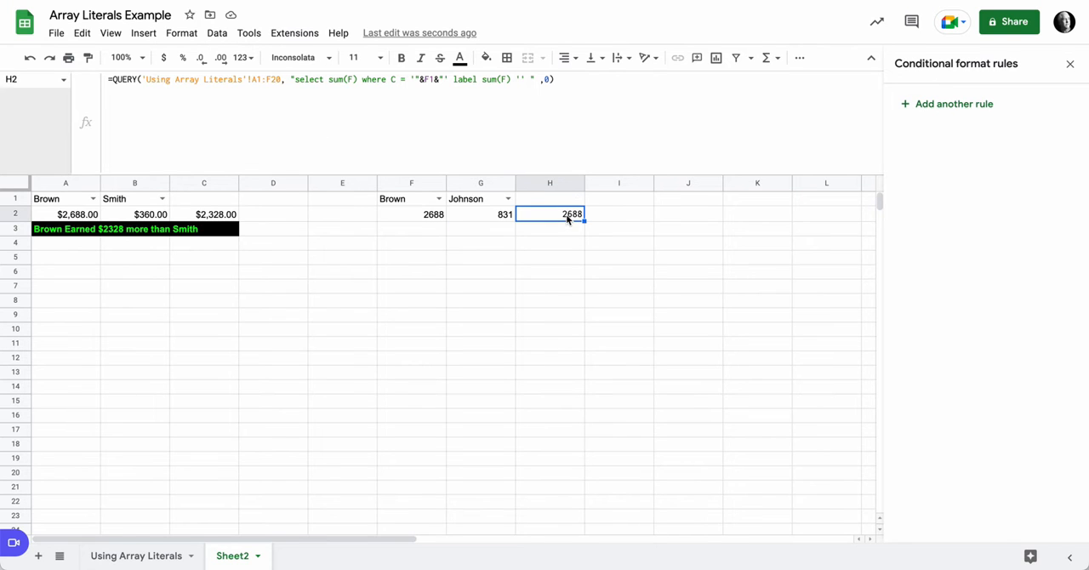
{"action": "left_click", "coordinate": [565, 79]}
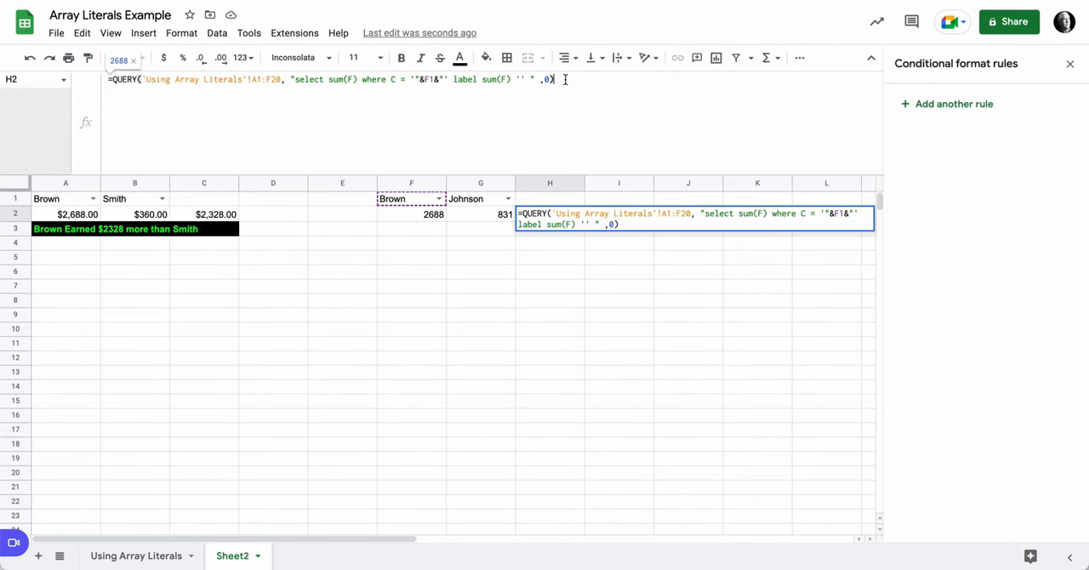
{"action": "type", "text": "-"}
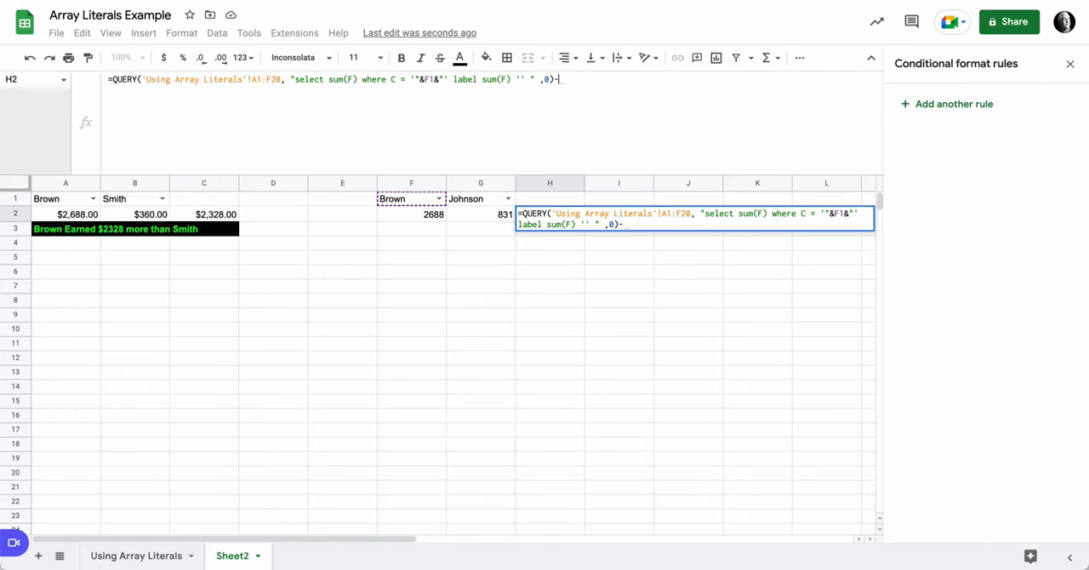
{"action": "key", "text": "ctrl+v"}
{"action": "key", "text": "Return"}
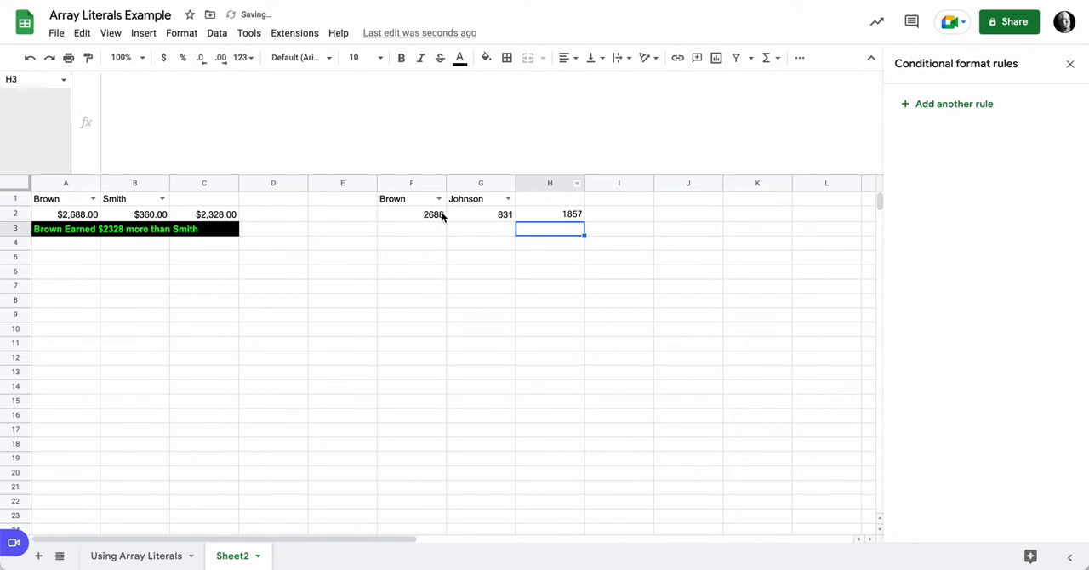
Step: Review the QUERY formulas in F2, G2 and H2
{"action": "left_click", "coordinate": [416, 216]}
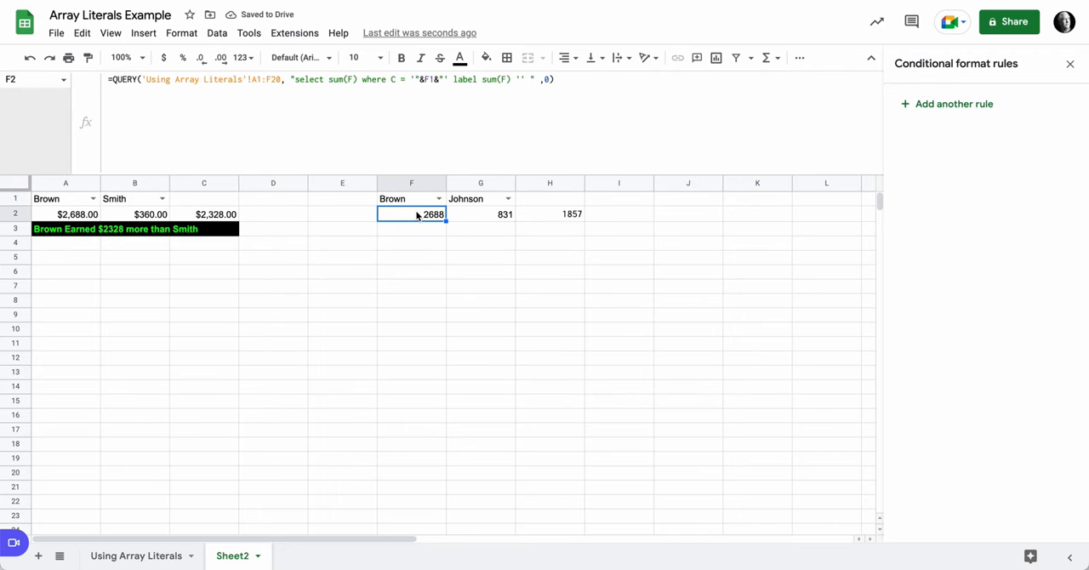
{"action": "left_click", "coordinate": [470, 215]}
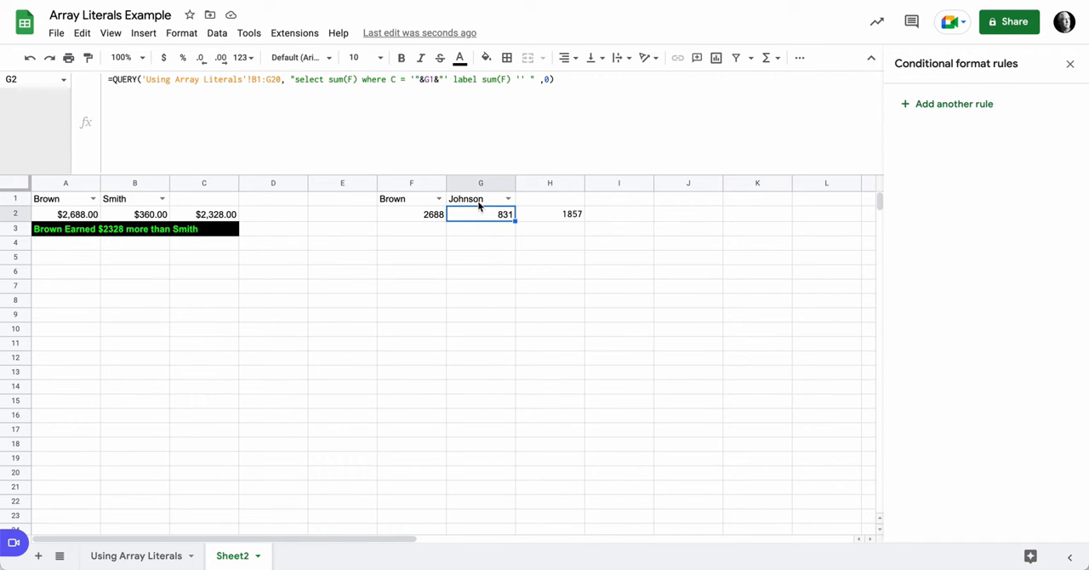
{"action": "left_click", "coordinate": [559, 219]}
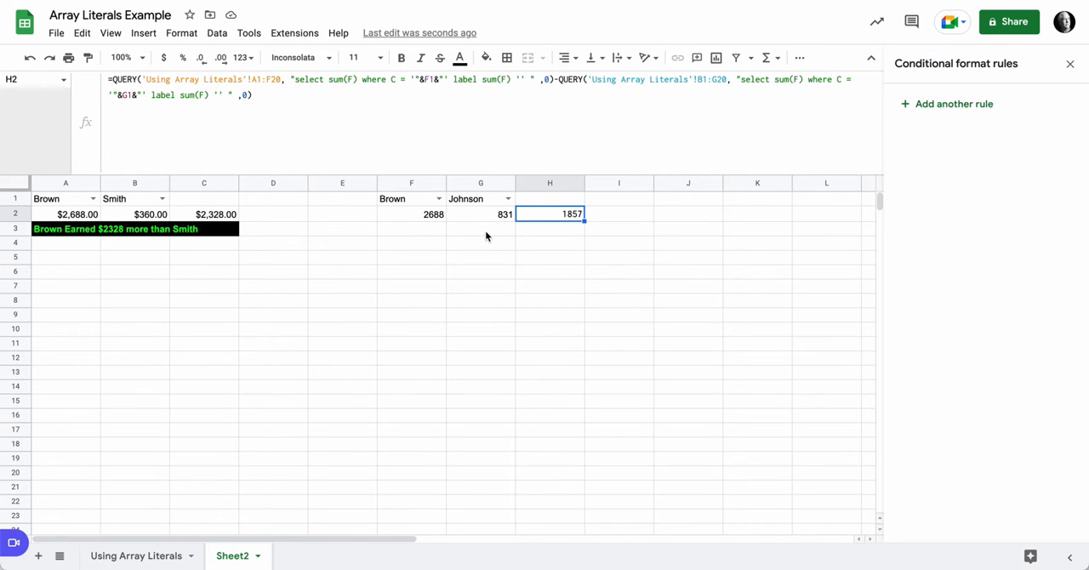
Step: Start an IF formula in F3 with the copied G2 QUERY expression as its first operand, changing its G1 reference to F1
{"action": "left_click", "coordinate": [411, 229]}
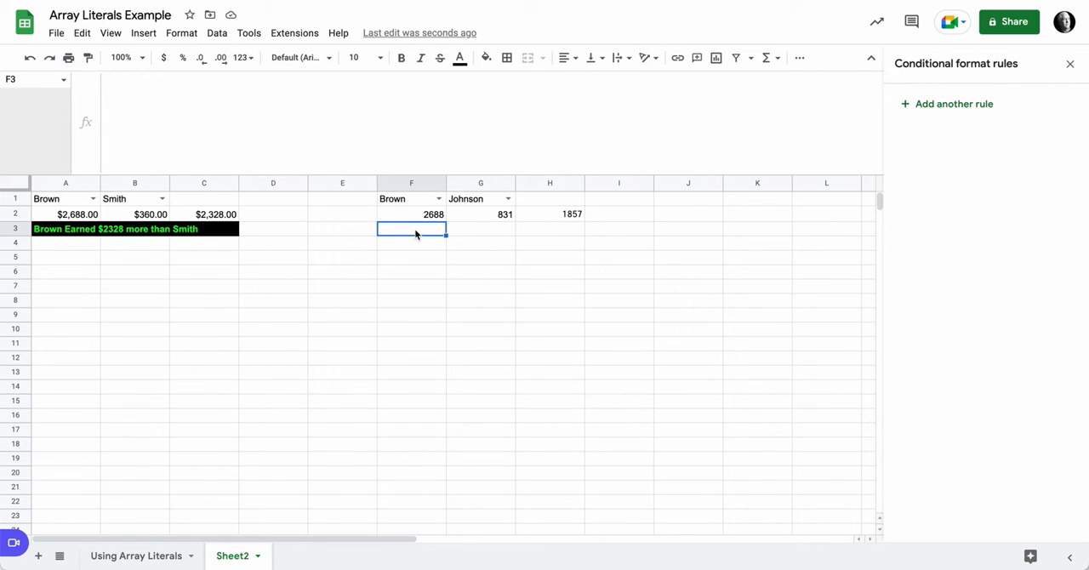
{"action": "left_click", "coordinate": [157, 97]}
{"action": "type", "text": "=IF"}
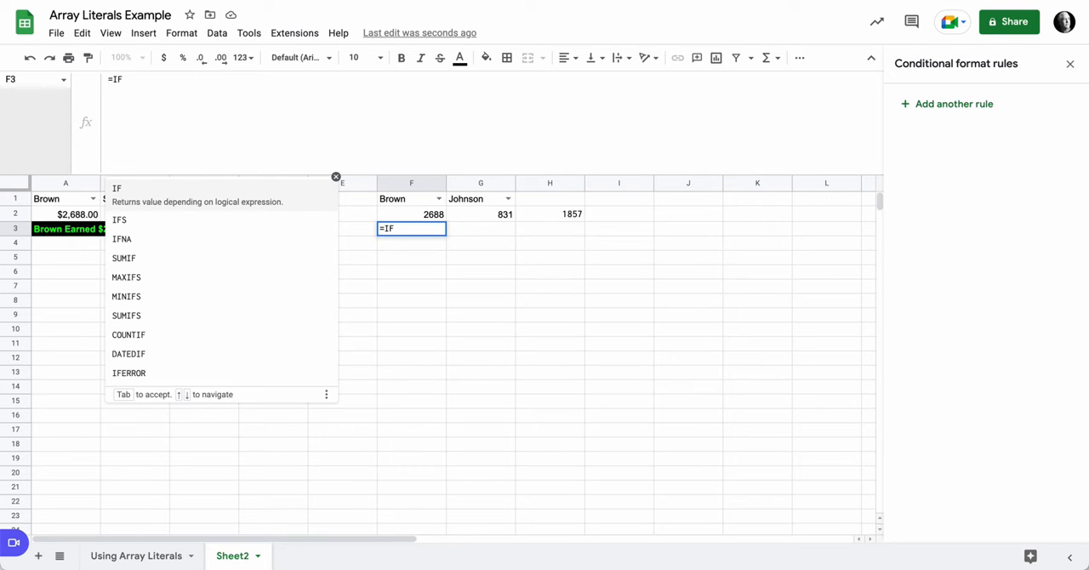
{"action": "left_click", "coordinate": [136, 193]}
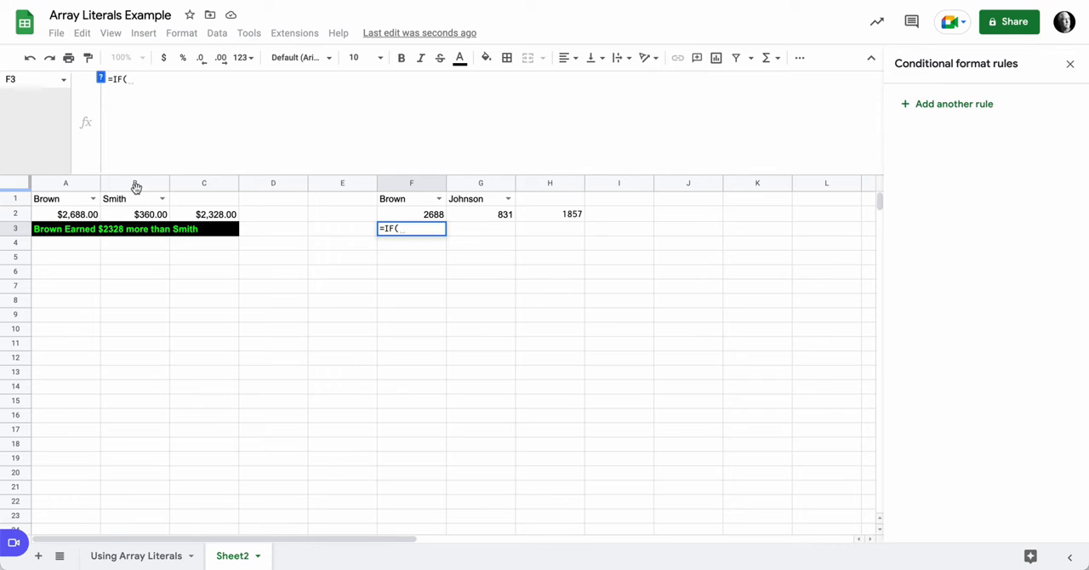
{"action": "type", "text": "QUERY('Using Array Literals'!B1:G20, \"select sum(F) where C = '\"&G1&\"' label sum(F) '' \" ,0)"}
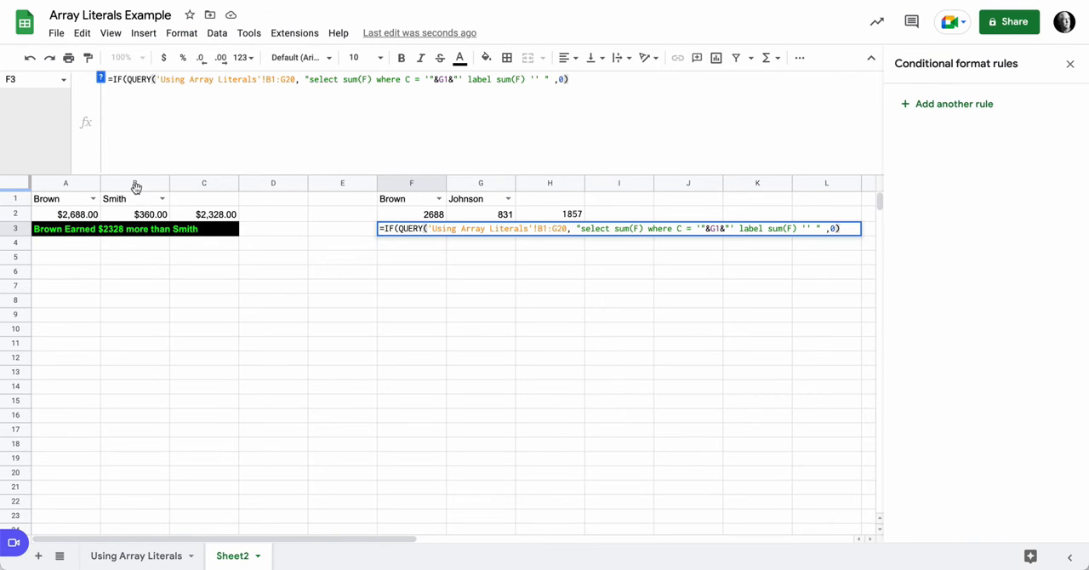
{"action": "left_click", "coordinate": [713, 228]}
{"action": "key", "text": "BackSpace"}
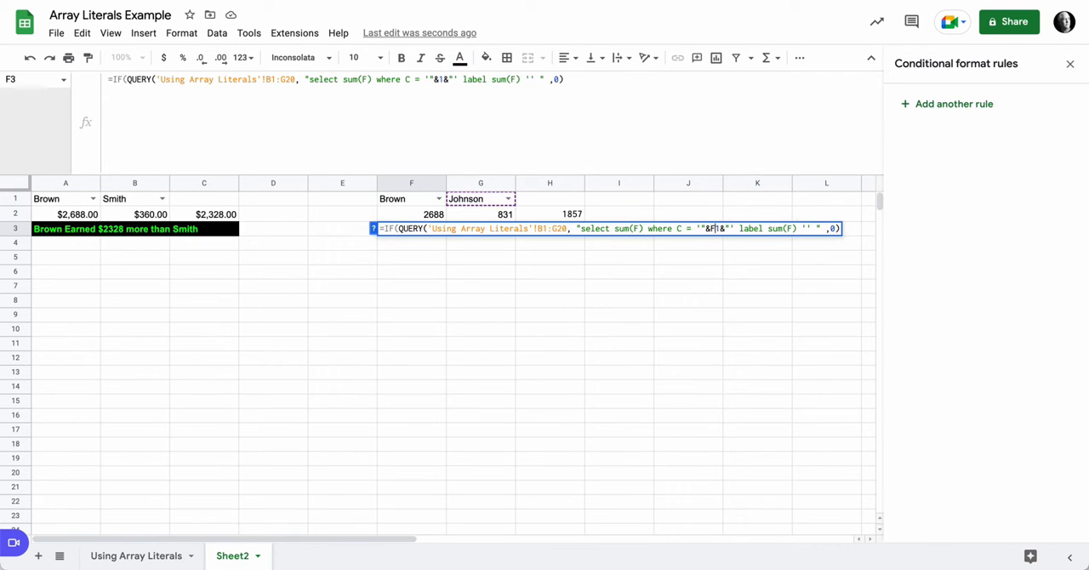
{"action": "type", "text": "F"}
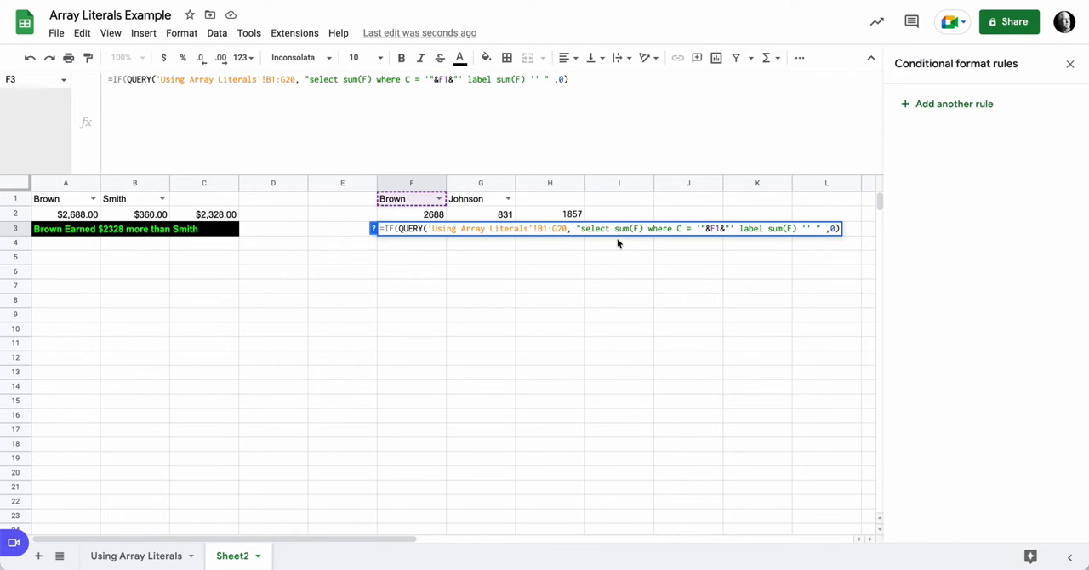
Step: Extend the F3 condition with a greater-than sign and the copied QUERY expression that references G1
{"action": "left_click", "coordinate": [591, 81]}
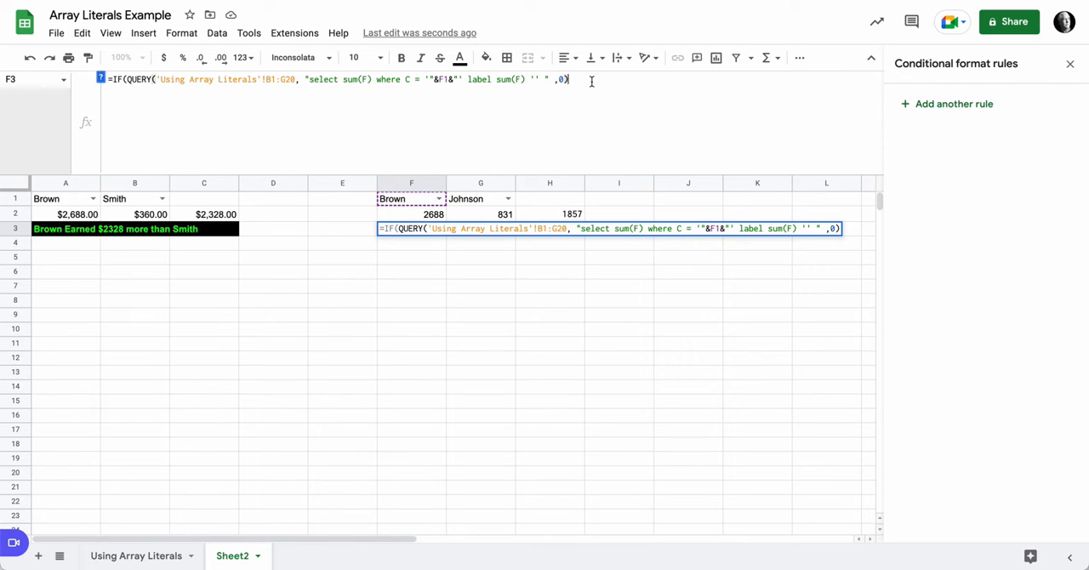
{"action": "type", "text": ">"}
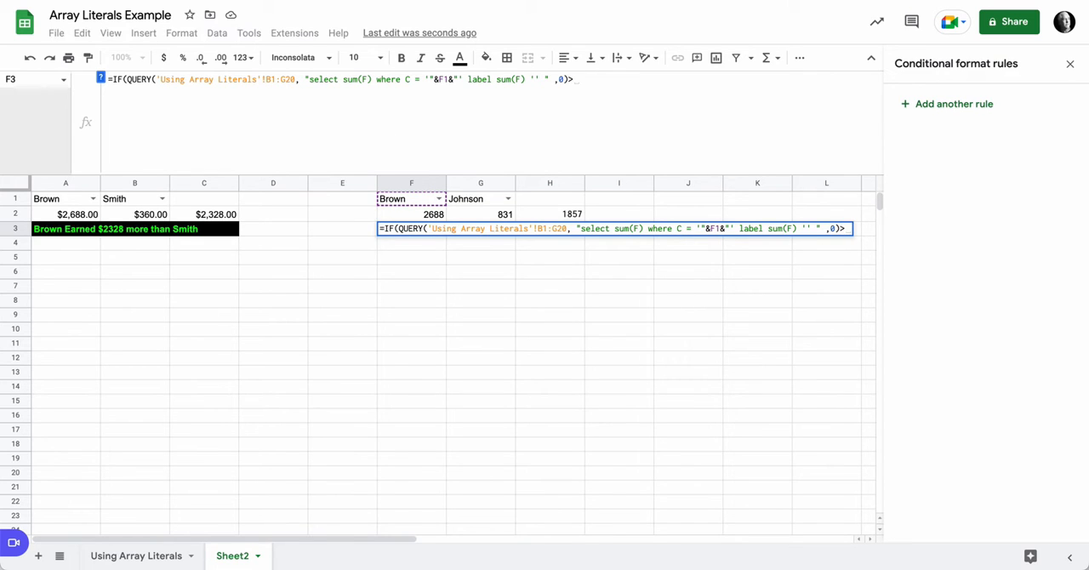
{"action": "type", "text": "QUERY('Using Array Literals'!B1:G20, \"select sum(F) where C = '\"&G1&\"' label sum(F) '' \" ,0)"}
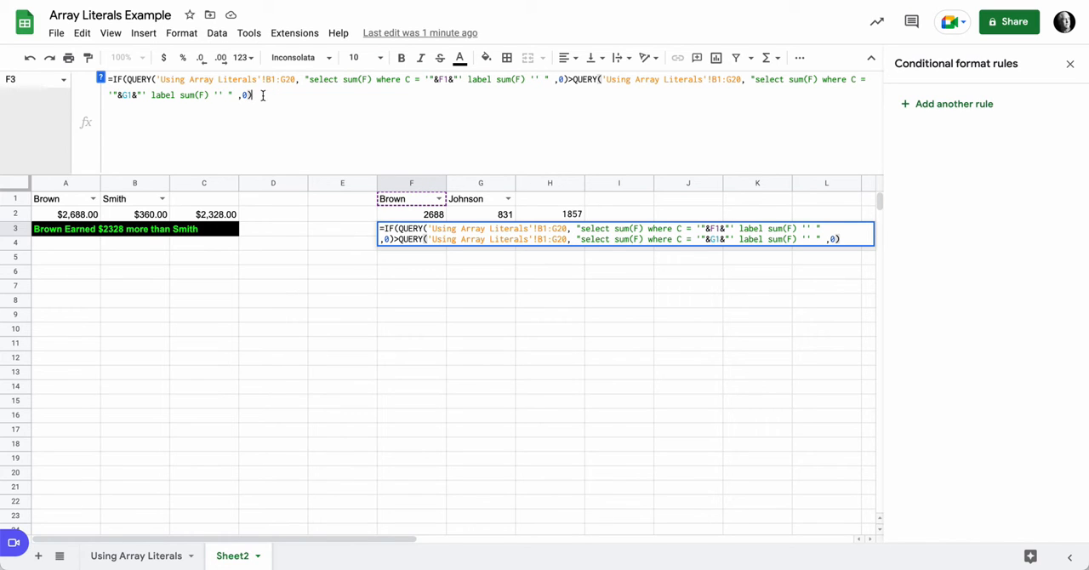
Step: Complete the F3 IF formula with "greater than" as the true result and "less than" as the false result
{"action": "type", "text": ","}
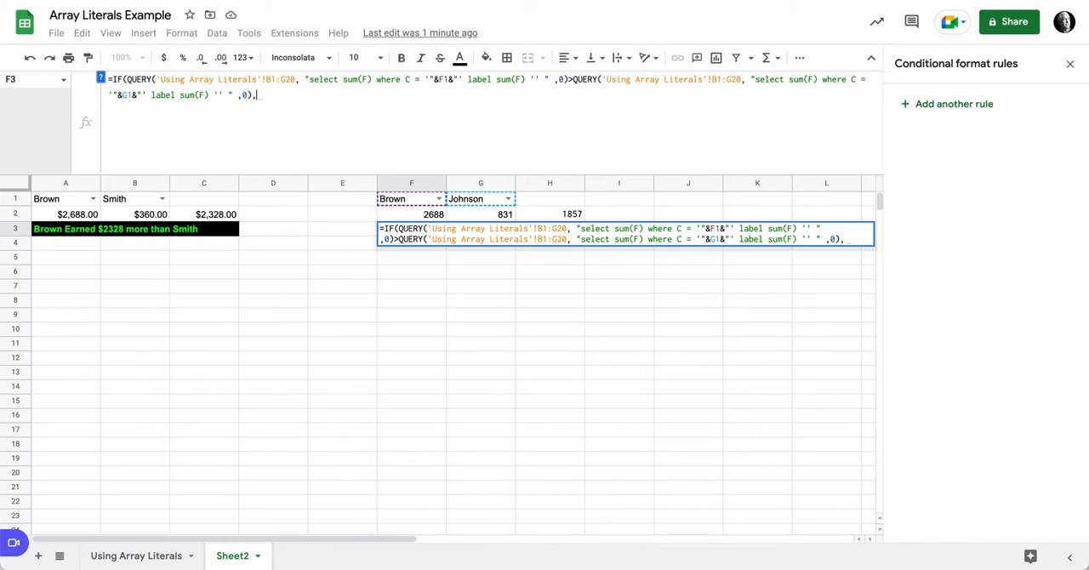
{"action": "type", "text": " \""}
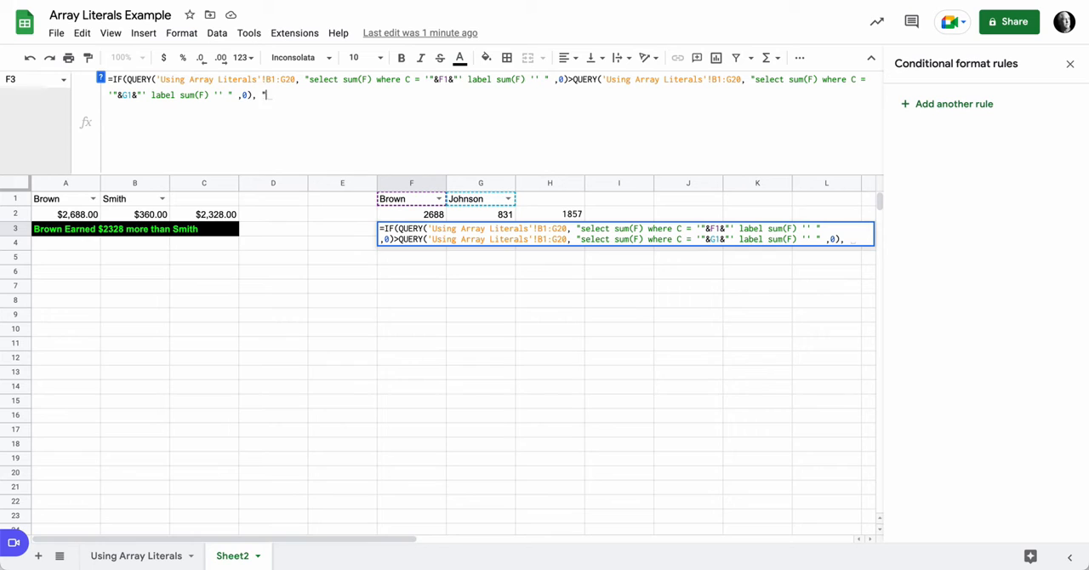
{"action": "type", "text": "greater "}
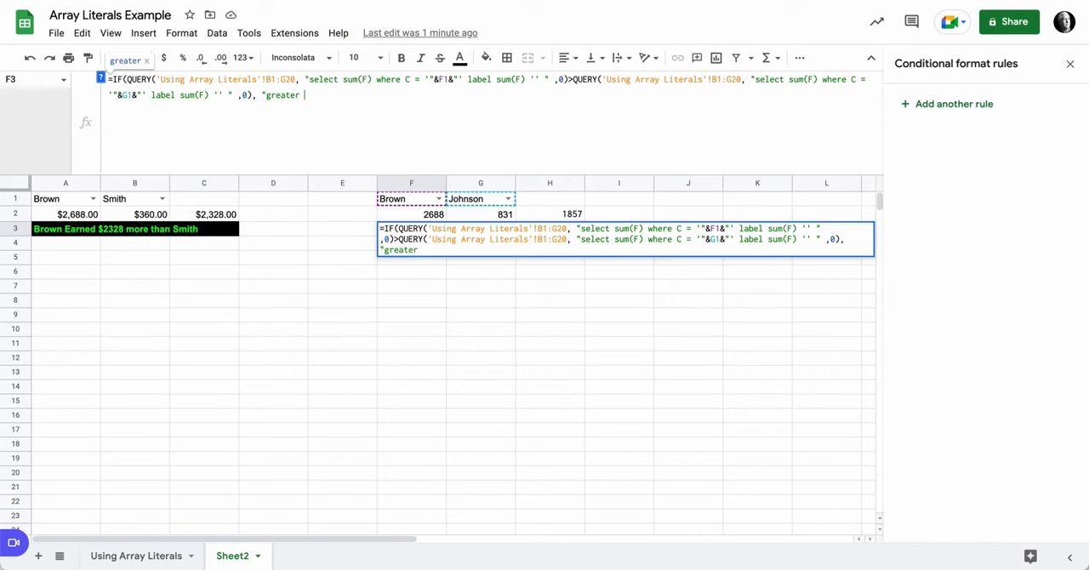
{"action": "type", "text": "than"}
{"action": "type", "text": ","}
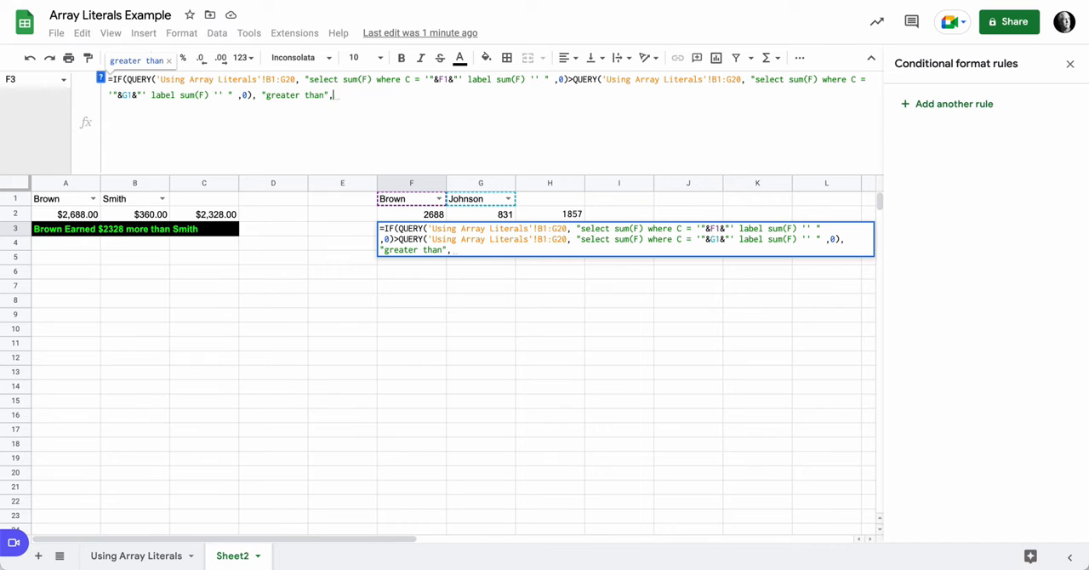
{"action": "type", "text": " \"le"}
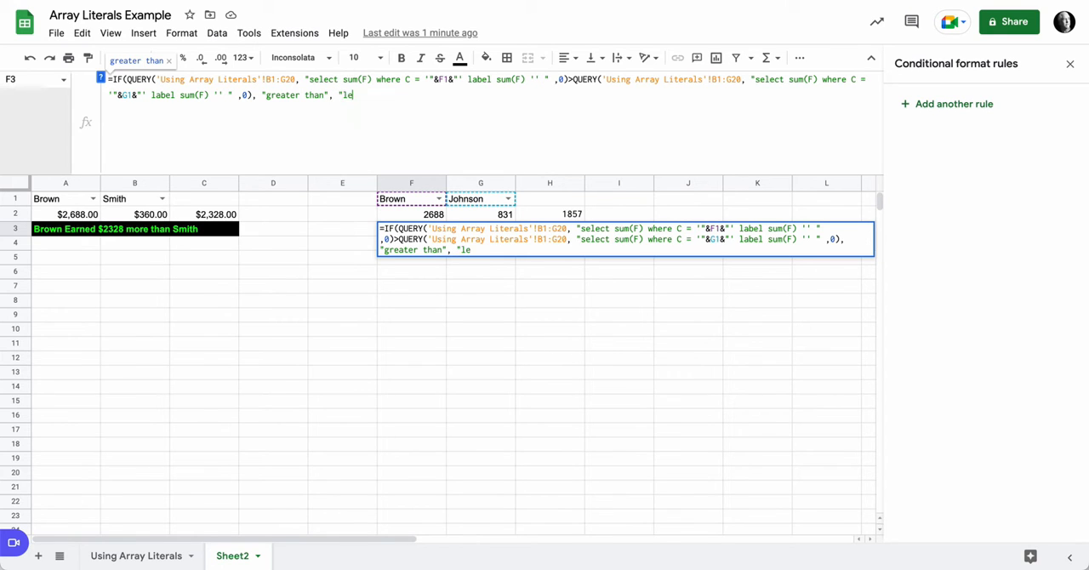
{"action": "type", "text": "ss than\""}
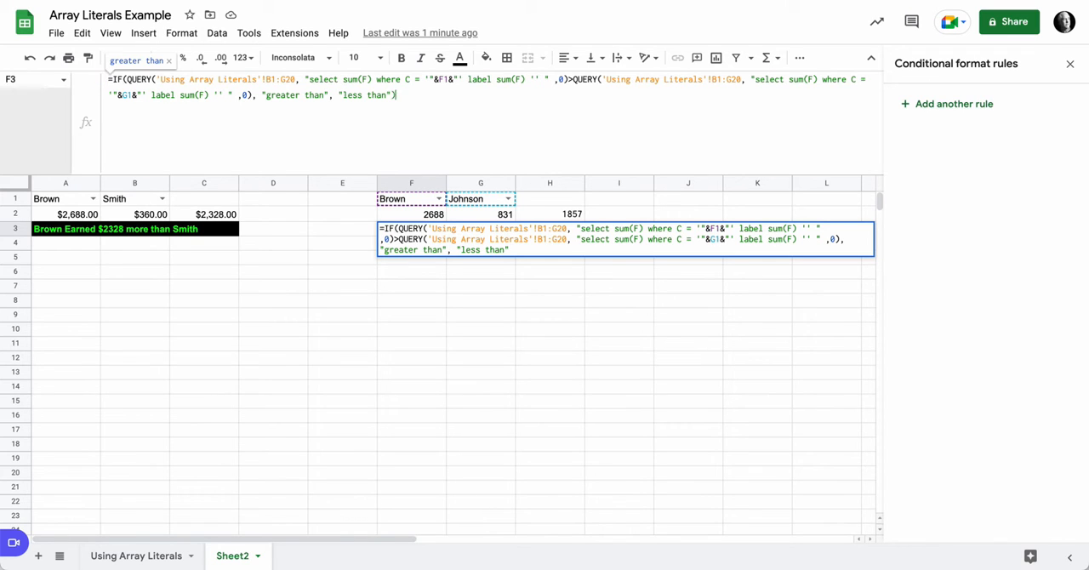
{"action": "key", "text": "Return"}
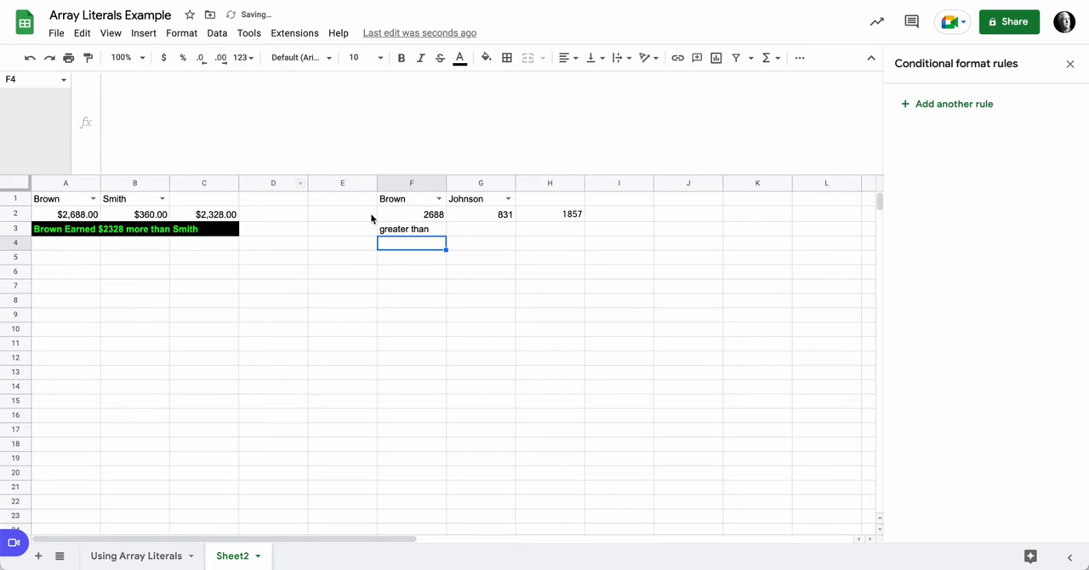
Step: Test the F3 comparison by choosing the first listed rep in G1 and the second listed rep in F1
{"action": "left_click", "coordinate": [507, 199]}
{"action": "left_click", "coordinate": [458, 214]}
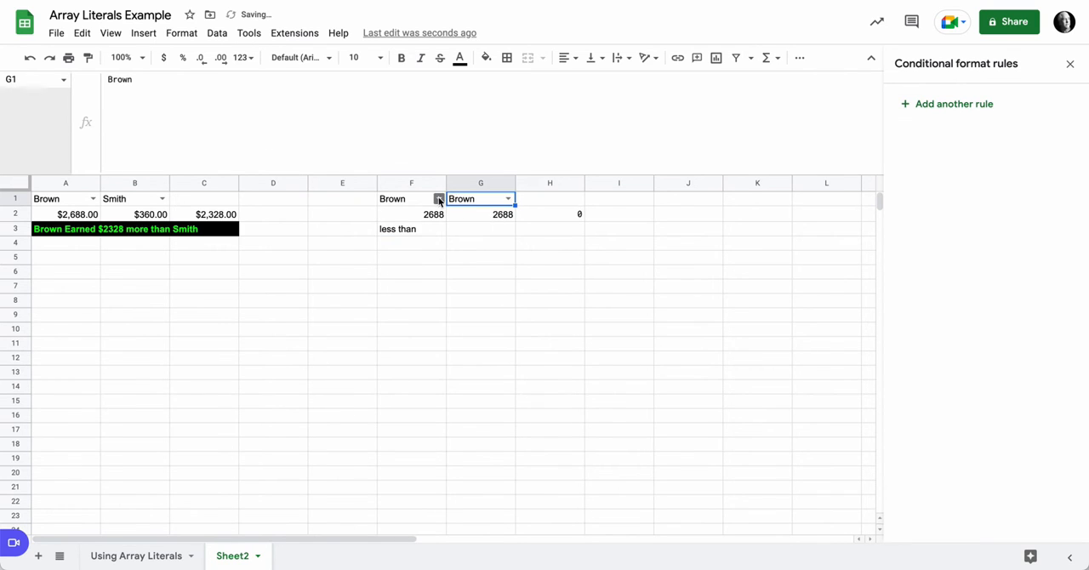
{"action": "left_click", "coordinate": [438, 199]}
{"action": "left_click", "coordinate": [432, 233]}
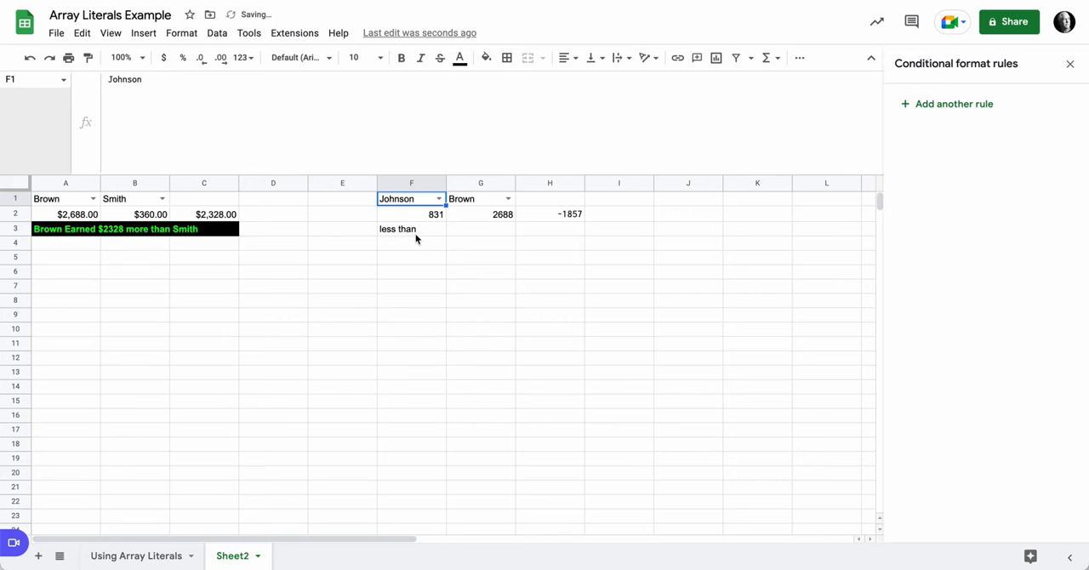
{"action": "left_click", "coordinate": [425, 233]}
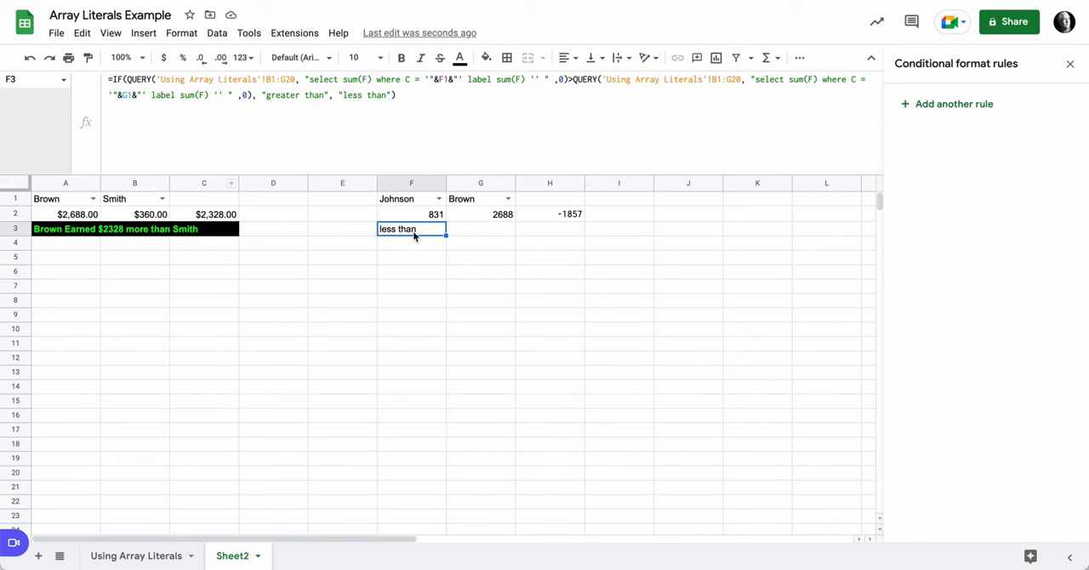
Step: Copy the full text of the merged A3:C3 IF formula into F3, replacing the simple comparison formula there
{"action": "left_click", "coordinate": [59, 236]}
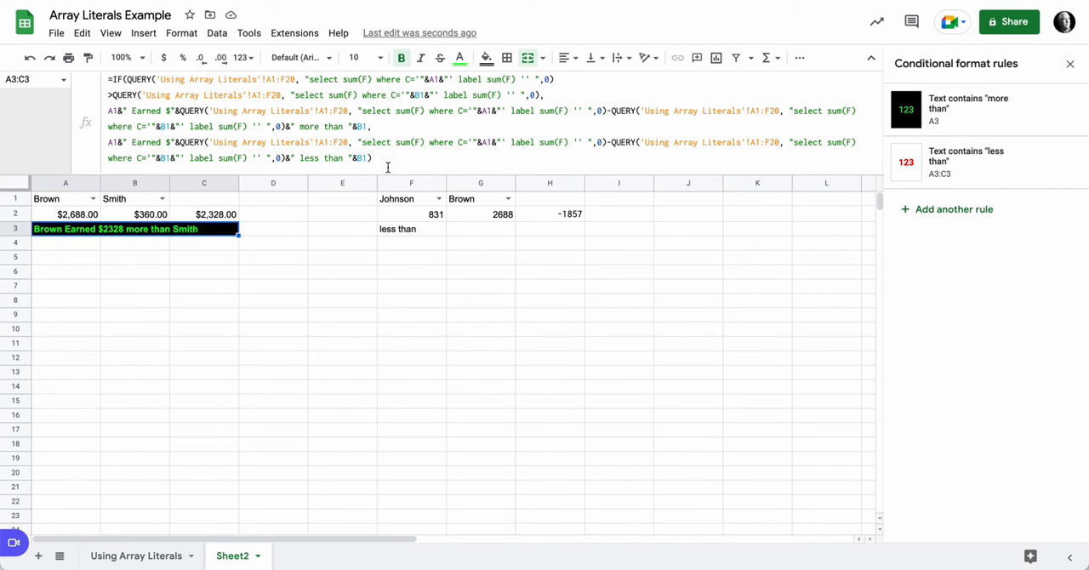
{"action": "left_click_drag", "start_coordinate": [387, 168], "coordinate": [92, 76]}
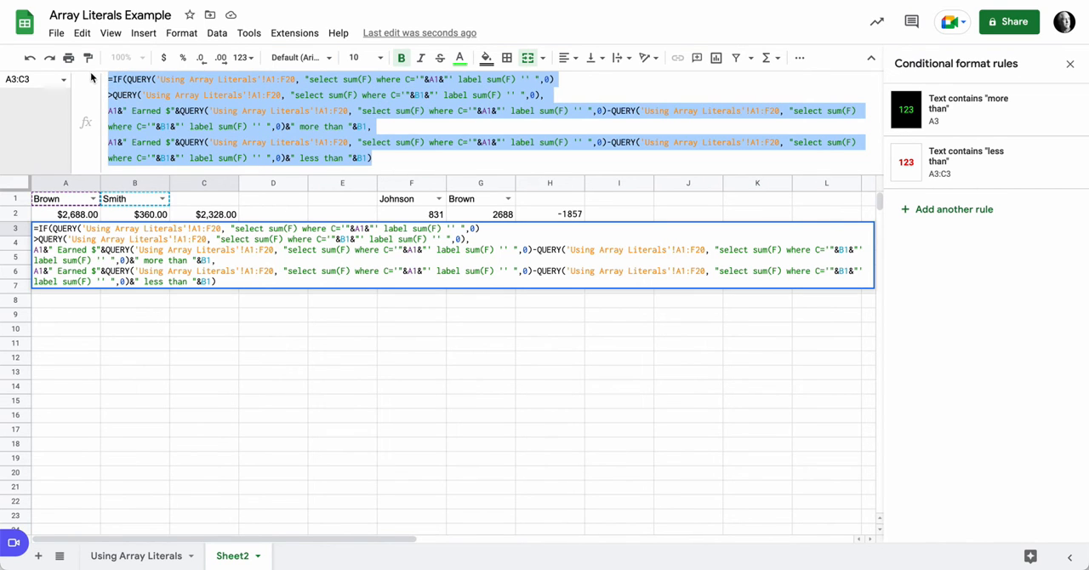
{"action": "key", "text": "Return"}
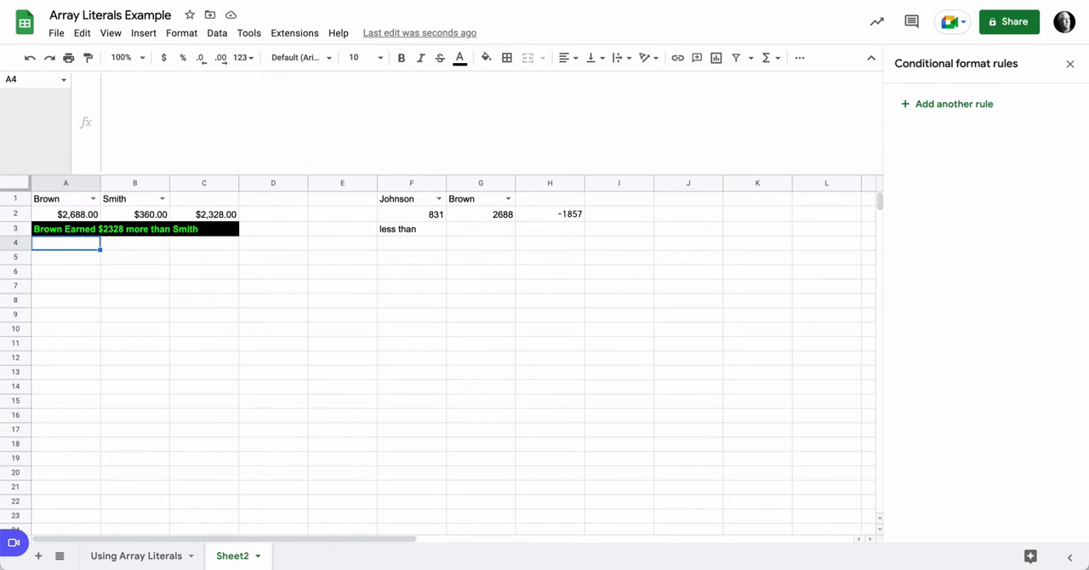
{"action": "left_click", "coordinate": [423, 234]}
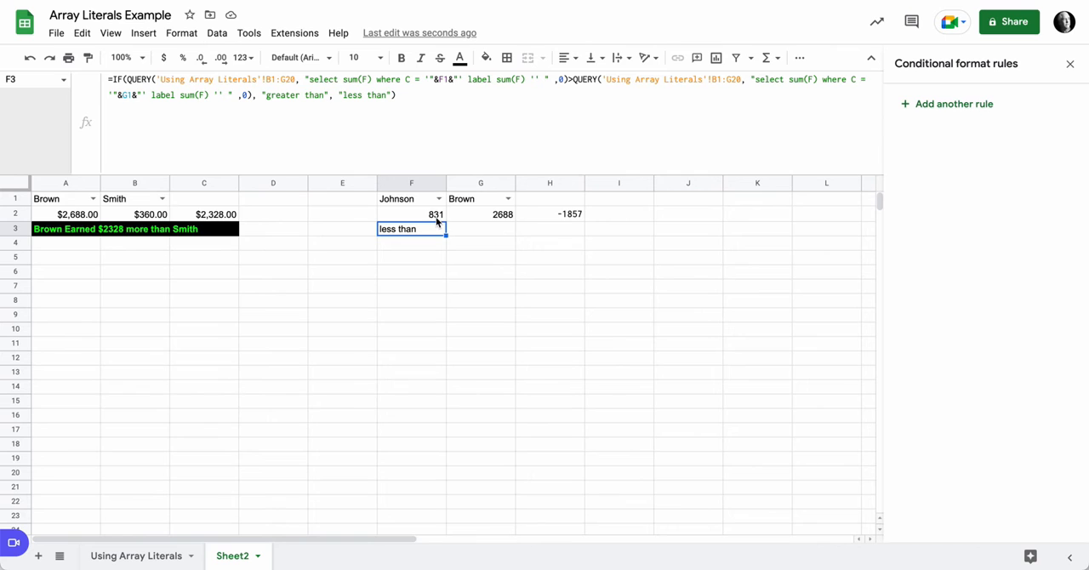
{"action": "type", "text": "=IF(QUERY('Using Array Literals'!A1:F20, \"select sum(F) where C='\"&A1&\"' label sum(F) '' \",0) >QUERY('Using Array Literals'!A1:F20, \"select sum(F) where C='\"&B1&\"' label sum(F) '' \",0), A1&\" Earned $\"&QUERY('Using Array Literals'!A1:F20, \"select sum(F) where C='\"&A1&\"' label sum(F) '' \",0)-QUERY('Using Array Literals'!A1:F20, \"select sum(F) where C='\"&B1&\"' label sum(F) '' \",0)&\" more than \"&B1, A1&\" Earned $\"&QUERY('Using Array Literals'!A1:F20, \"select sum(F) where C='\"&B1&\"' label sum(F) '' \",0)-QUERY('Using Array Literals'!A1:F20, \"select sum(F) where C='\"&A1&\"' label sum(F) '' \",0)&\" less than \"&B1)"}
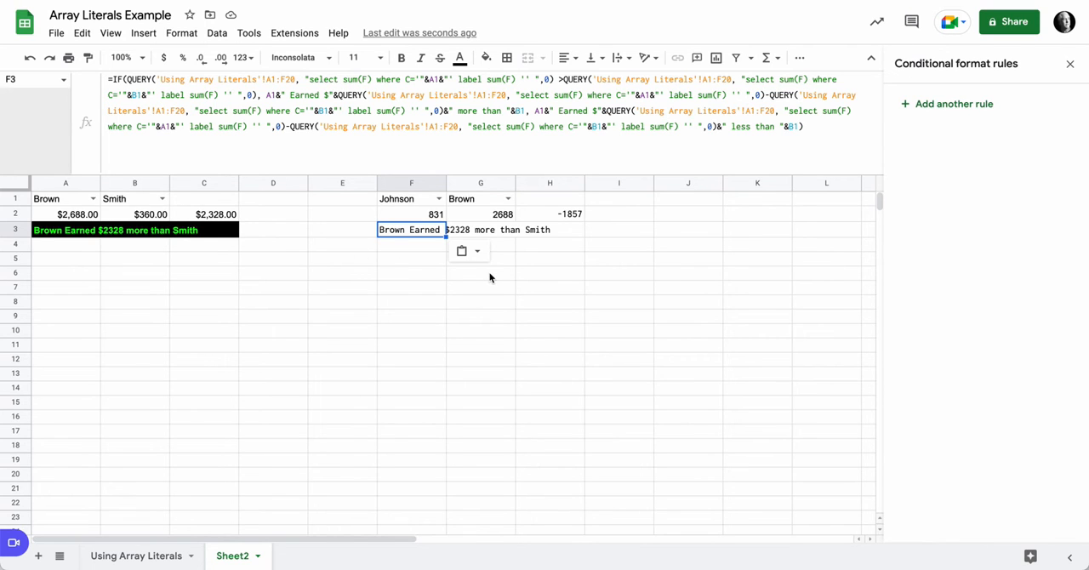
{"action": "key", "text": "Return"}
{"action": "key", "text": "Return"}
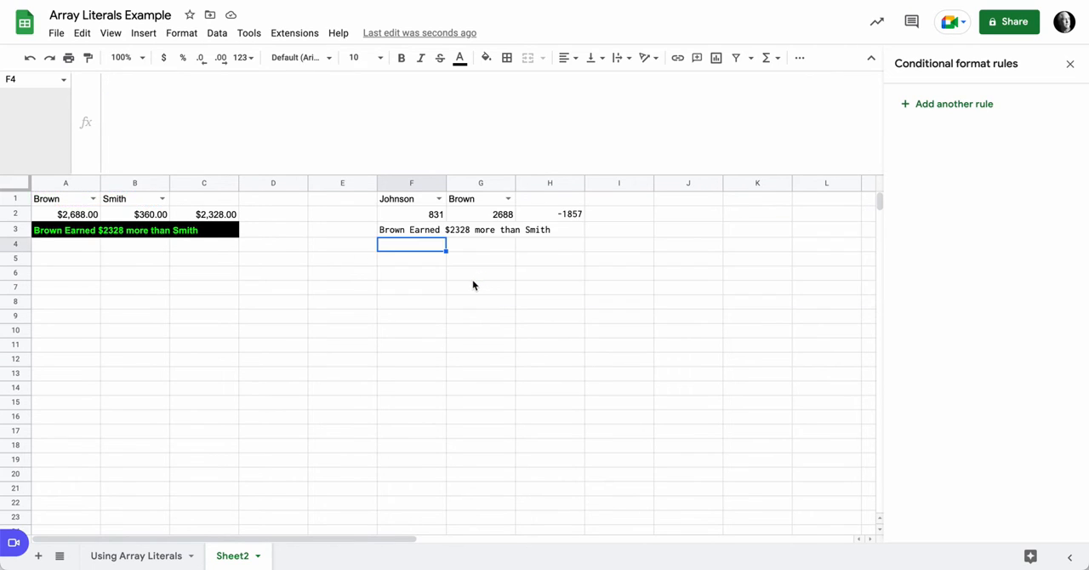
Step: Set both F1 and B1 to the first rep in their dropdown lists to check which cells drive the F3 message
{"action": "left_click", "coordinate": [409, 237]}
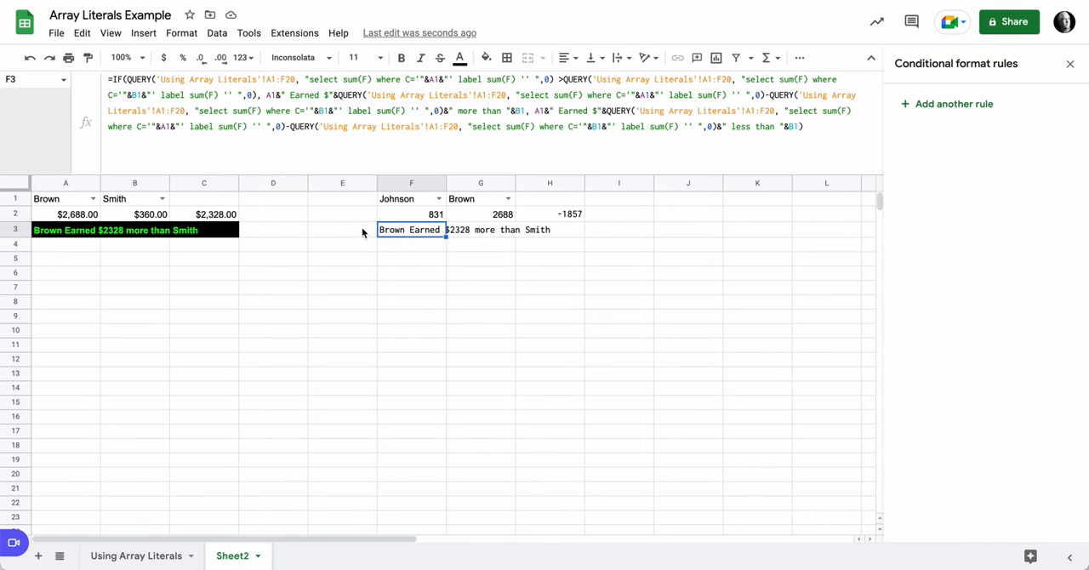
{"action": "left_click", "coordinate": [444, 271]}
{"action": "double_click", "coordinate": [434, 198]}
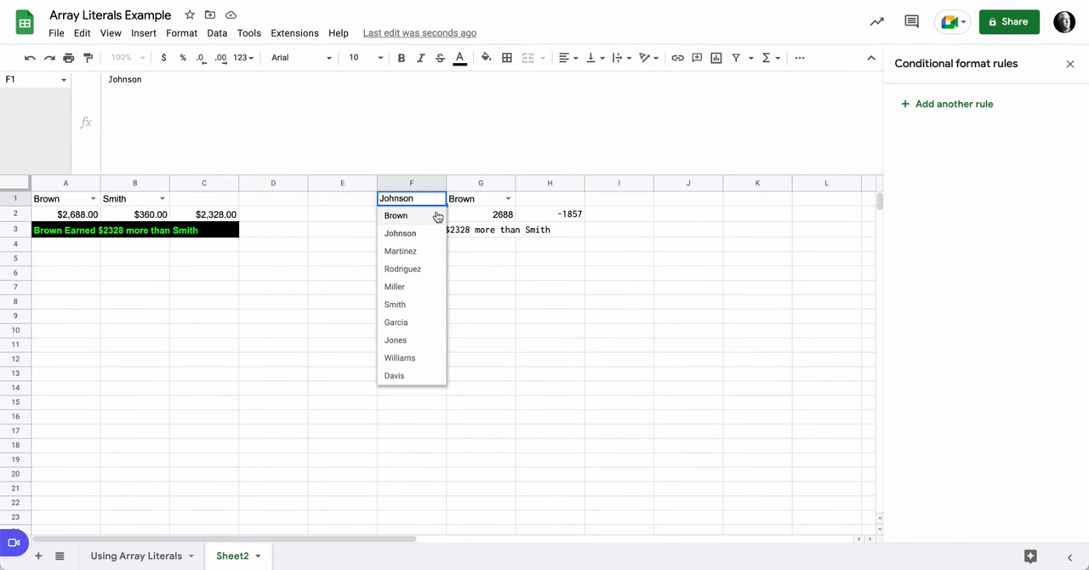
{"action": "left_click", "coordinate": [428, 215]}
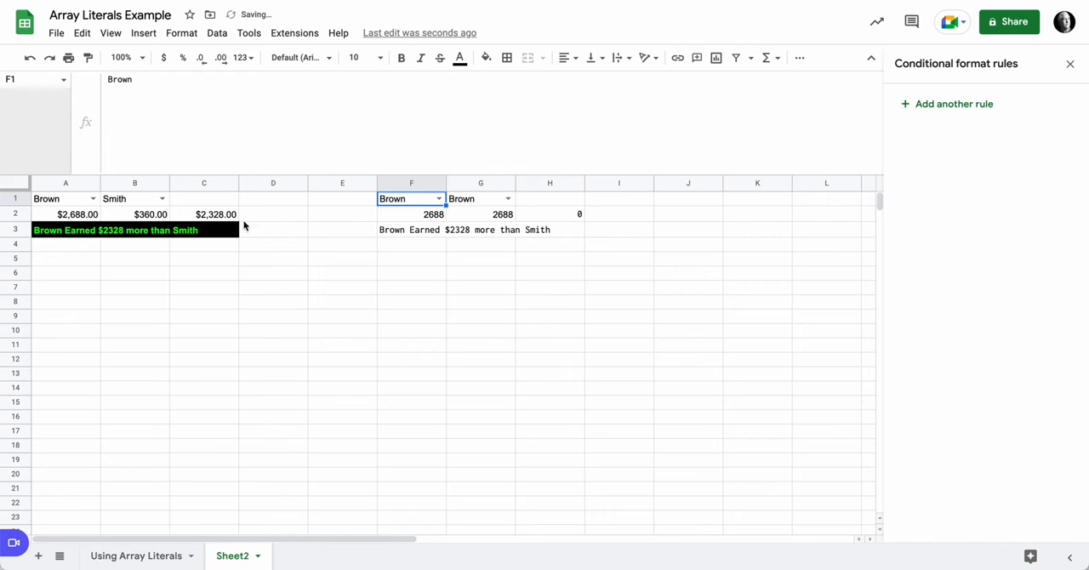
{"action": "left_click", "coordinate": [162, 199]}
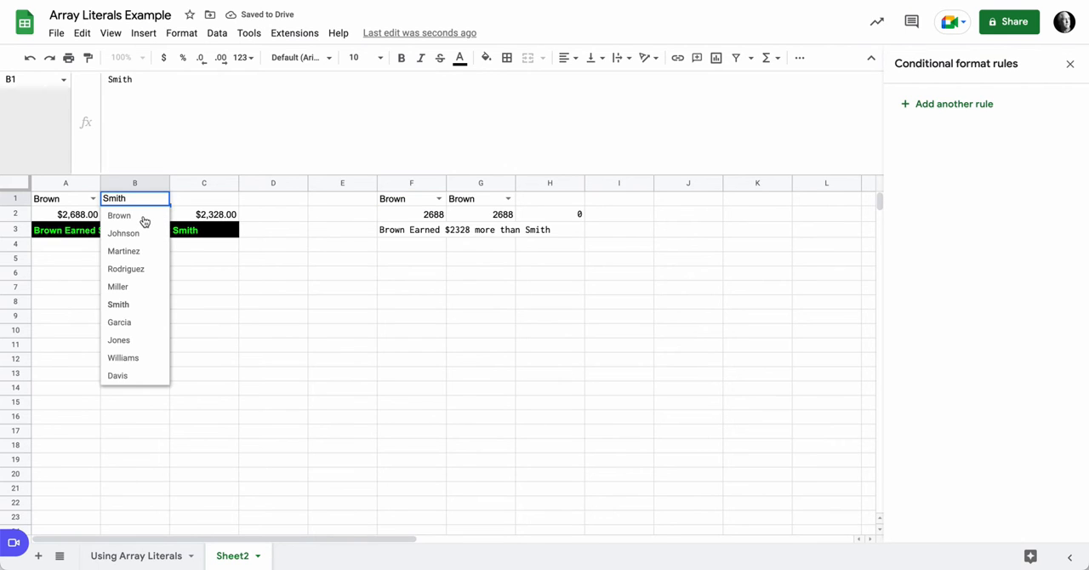
{"action": "left_click", "coordinate": [142, 218]}
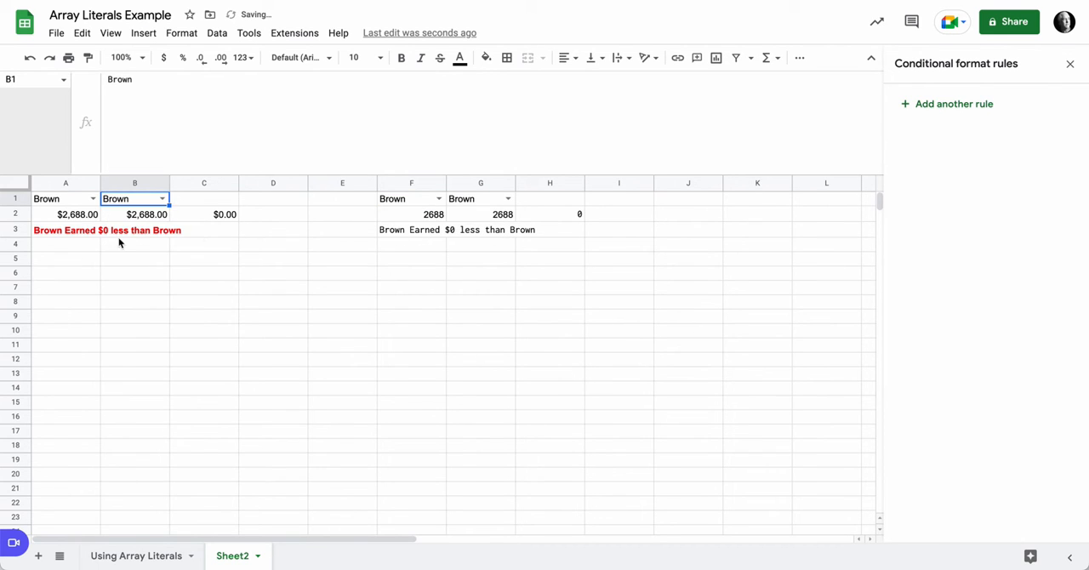
Step: Set G1 to the third rep in its dropdown list to check the F3 message against the new selection
{"action": "left_click", "coordinate": [392, 230]}
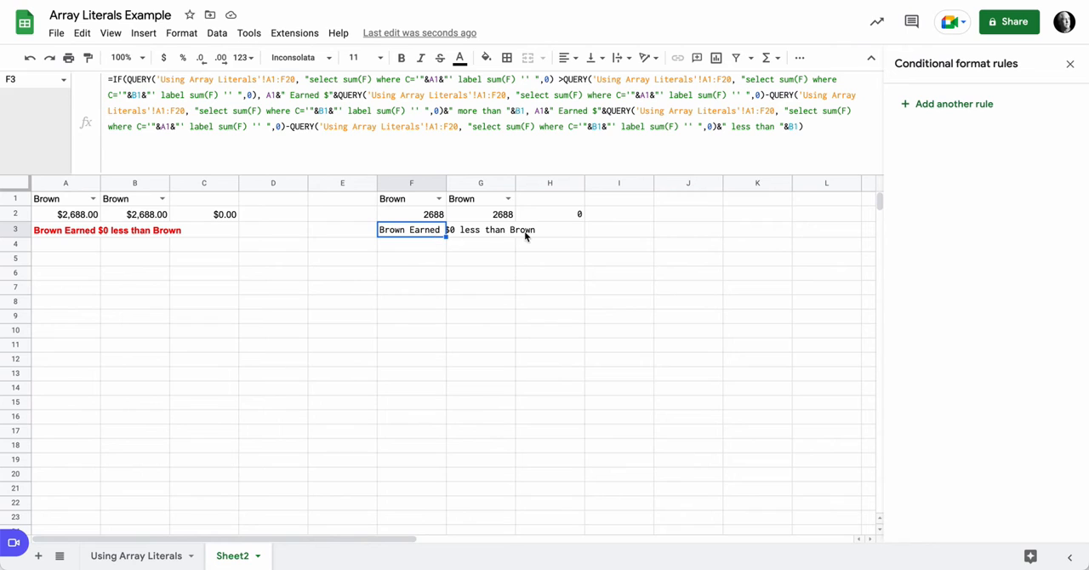
{"action": "left_click", "coordinate": [508, 198]}
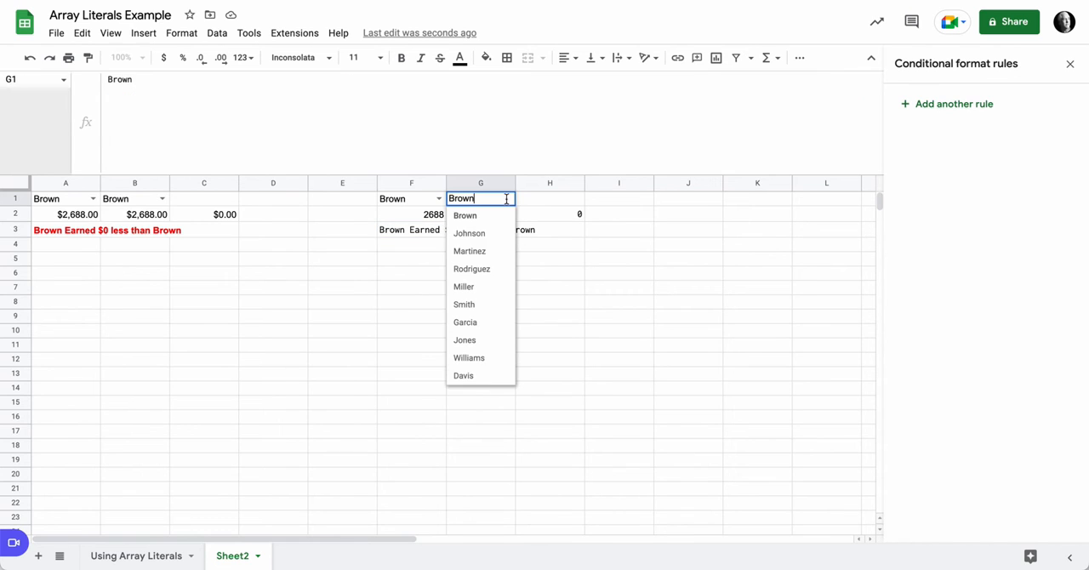
{"action": "left_click", "coordinate": [489, 256]}
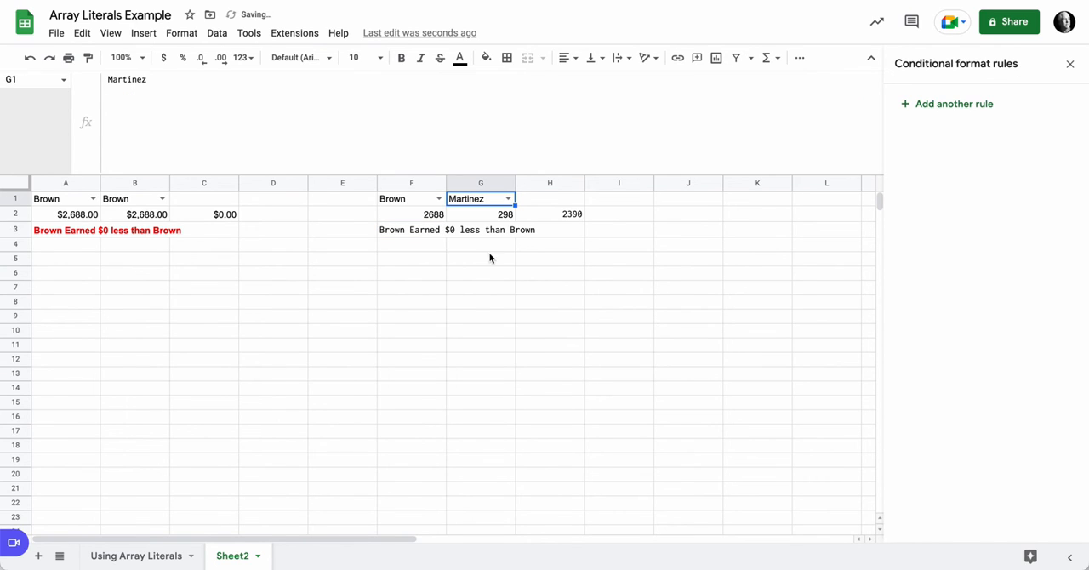
Step: Replace all instances of A1& with F1& inside the F3 formula, limiting Find and replace to the range Sheet2!F3 and searching within formulas
{"action": "left_click", "coordinate": [404, 237]}
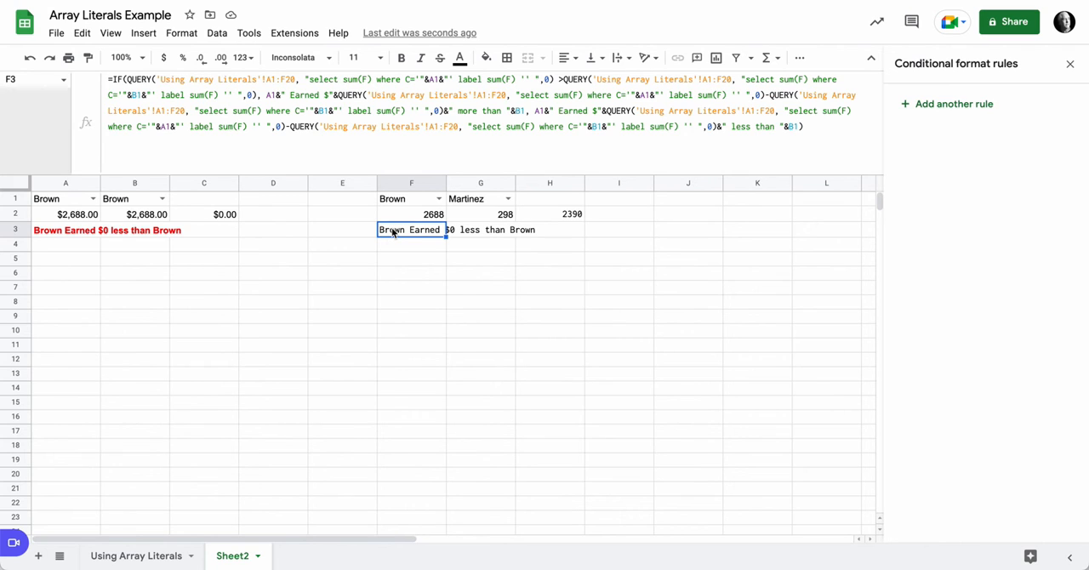
{"action": "key", "text": "ctrl+h"}
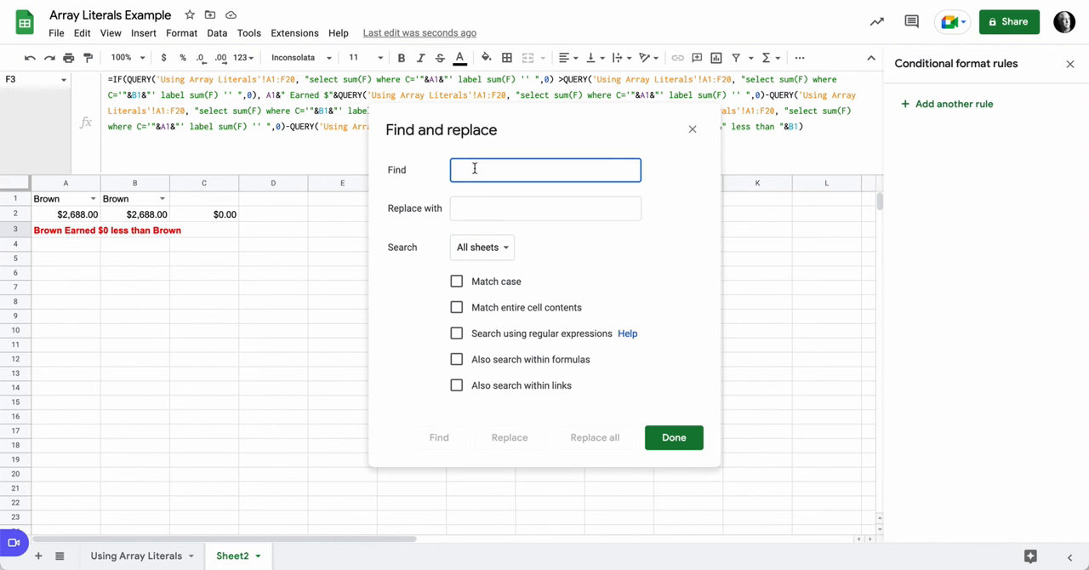
{"action": "type", "text": "A1&"}
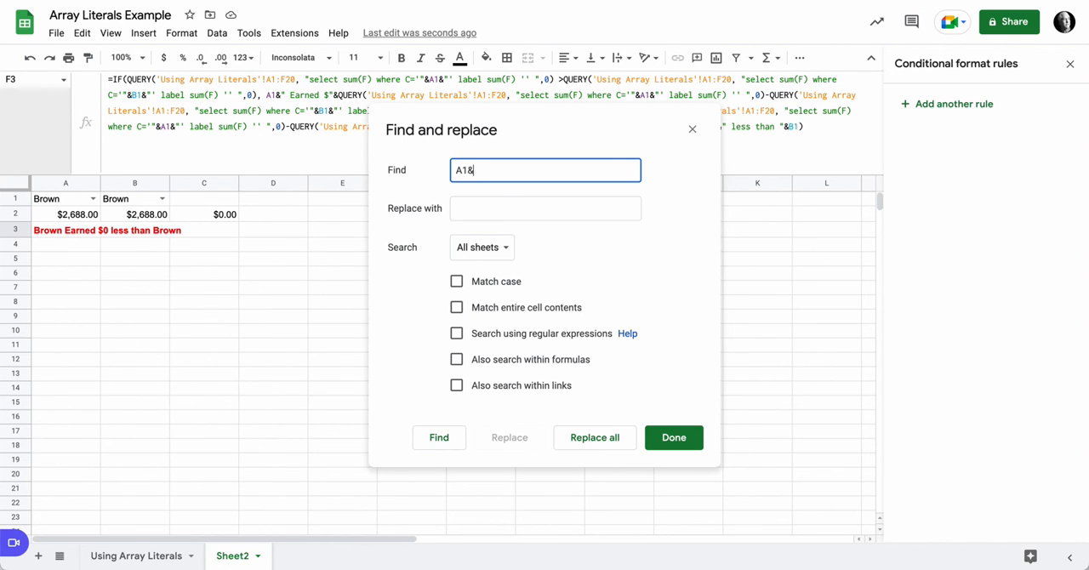
{"action": "left_click", "coordinate": [474, 208]}
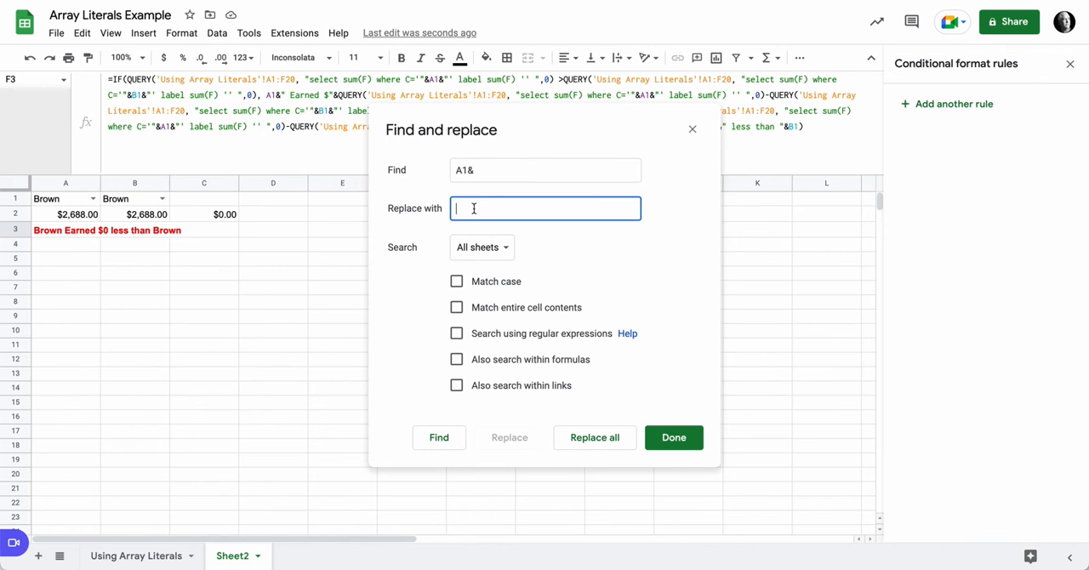
{"action": "left_click_drag", "start_coordinate": [510, 119], "coordinate": [675, 188]}
{"action": "left_click", "coordinate": [641, 284]}
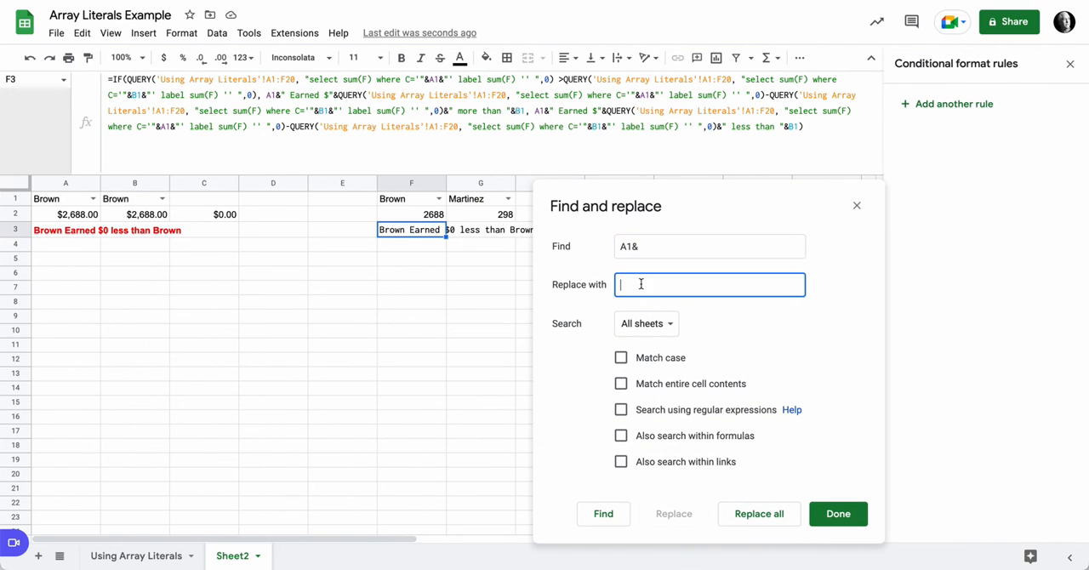
{"action": "type", "text": "F1&"}
{"action": "left_click", "coordinate": [622, 436]}
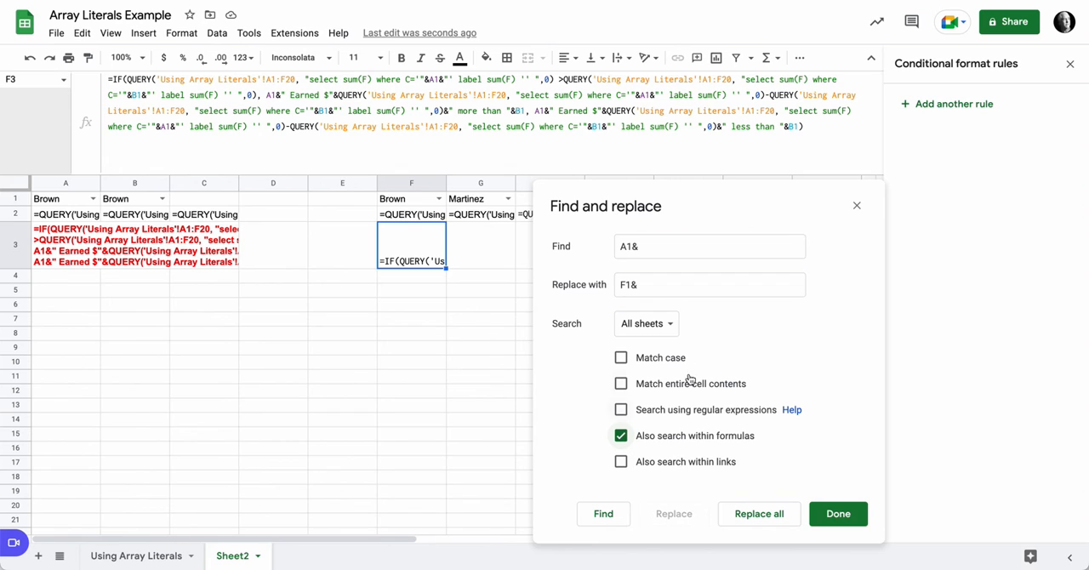
{"action": "left_click", "coordinate": [673, 328]}
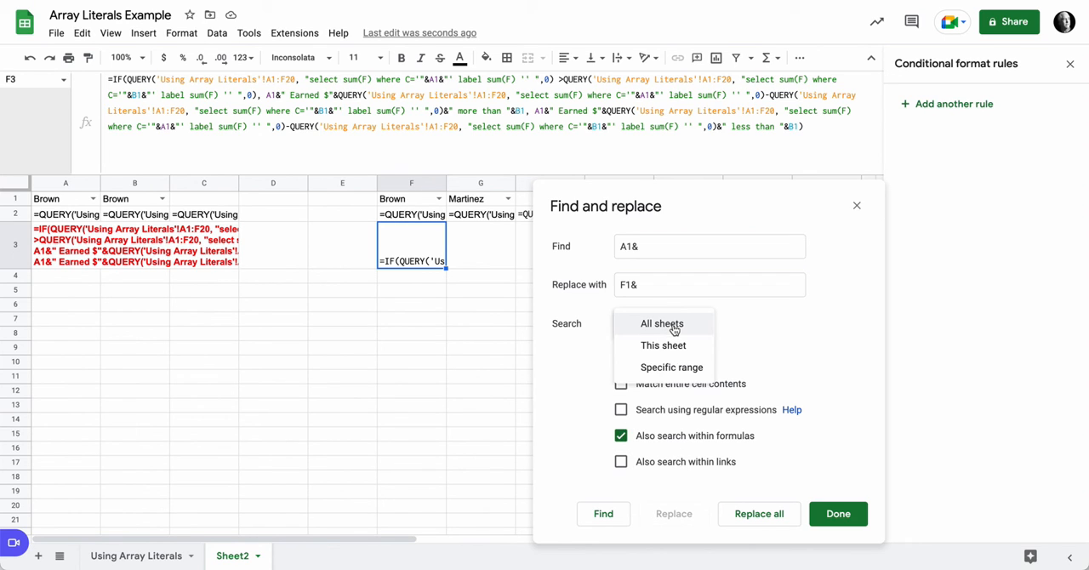
{"action": "left_click", "coordinate": [686, 367]}
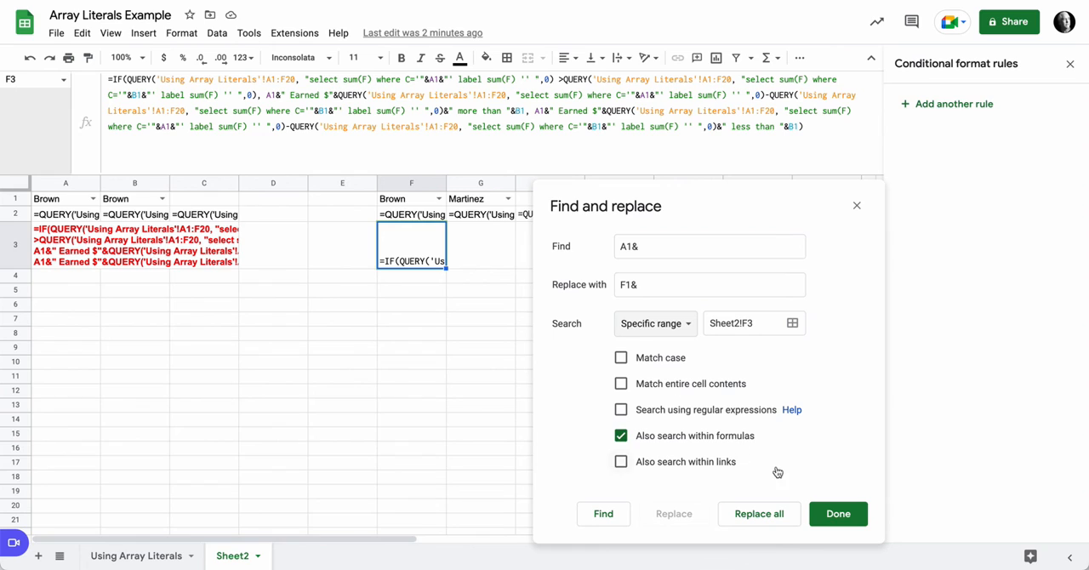
{"action": "left_click", "coordinate": [778, 520]}
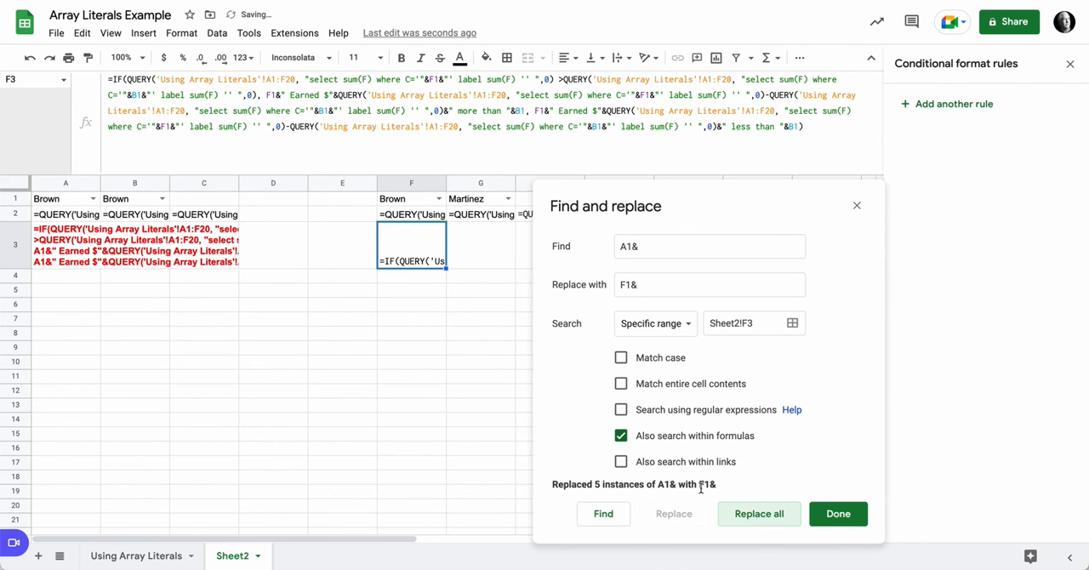
{"action": "left_click", "coordinate": [838, 514]}
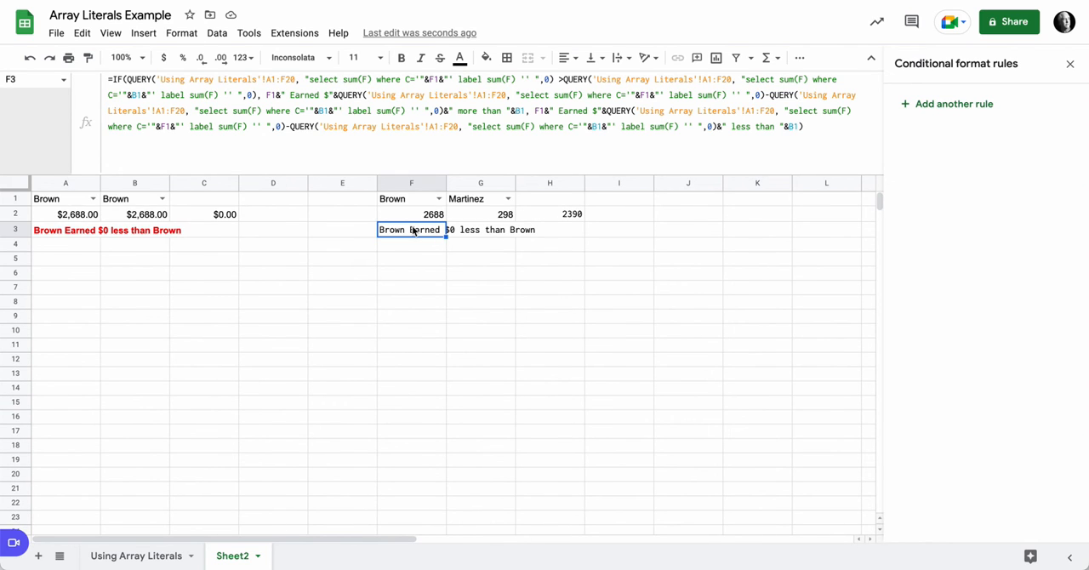
Step: Replace all instances of B1& with G1& inside the F3 formula, again limiting Find and replace to Sheet2!F3 and searching within formulas
{"action": "key", "text": "ctrl+h"}
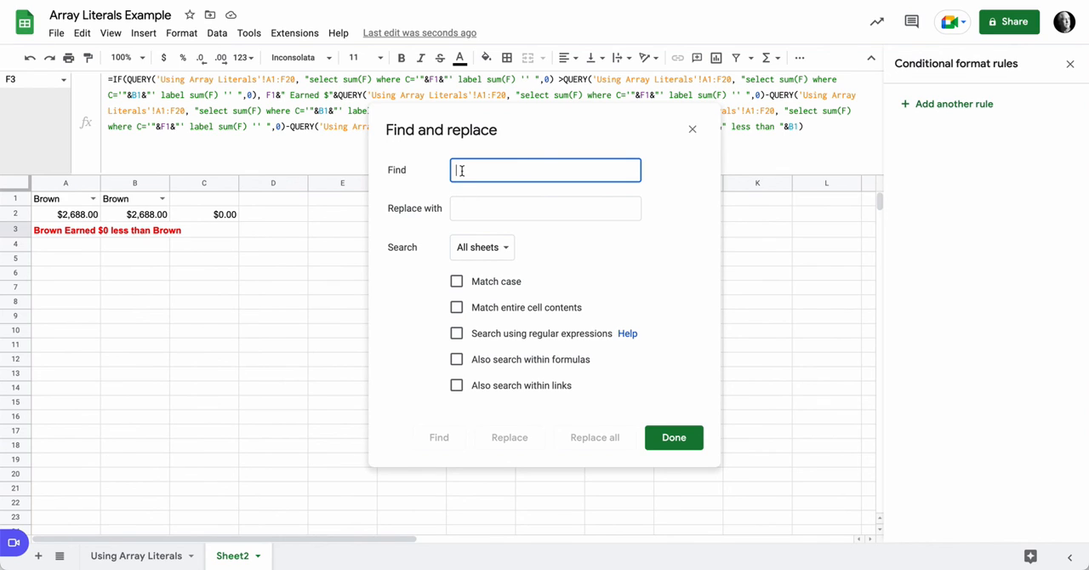
{"action": "type", "text": "B1&"}
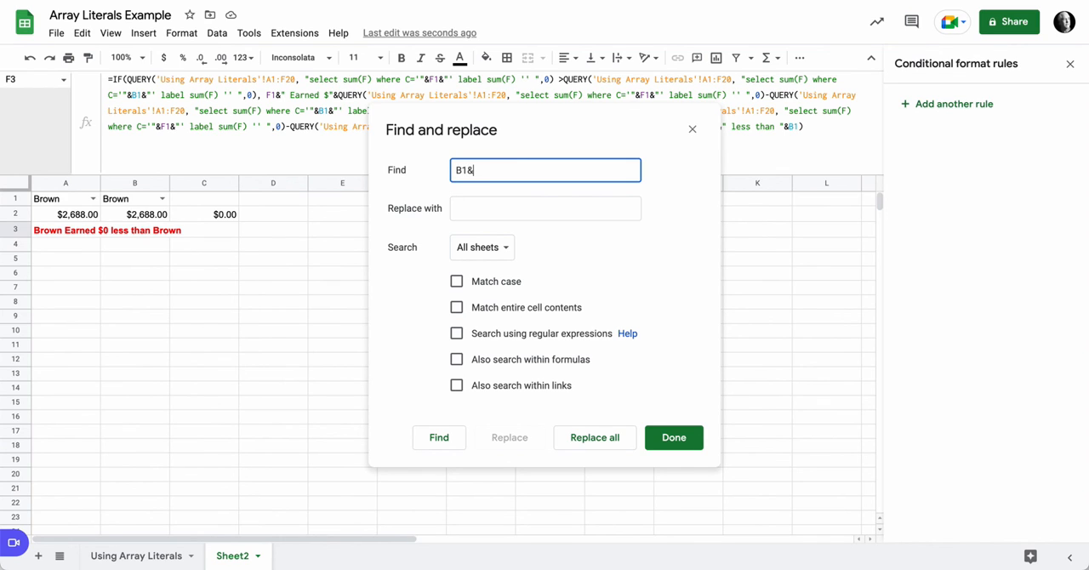
{"action": "left_click", "coordinate": [488, 201]}
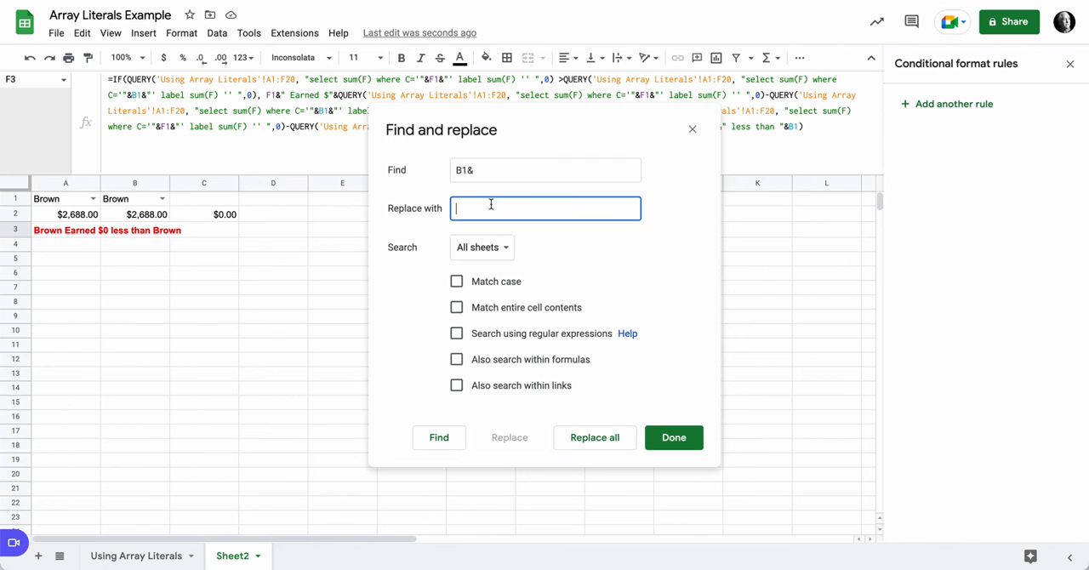
{"action": "left_click_drag", "start_coordinate": [571, 122], "coordinate": [759, 203]}
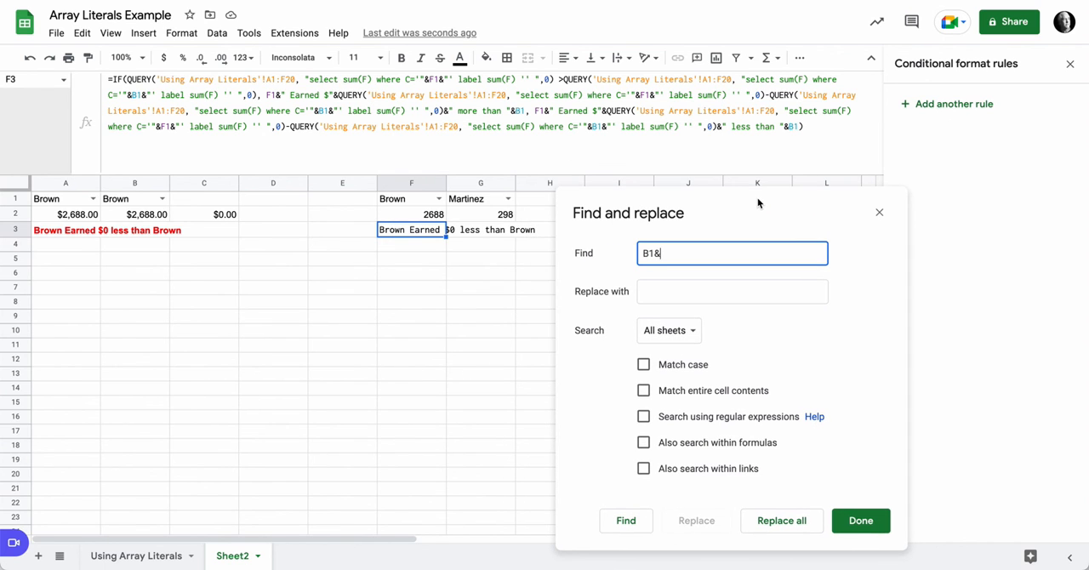
{"action": "left_click", "coordinate": [653, 296]}
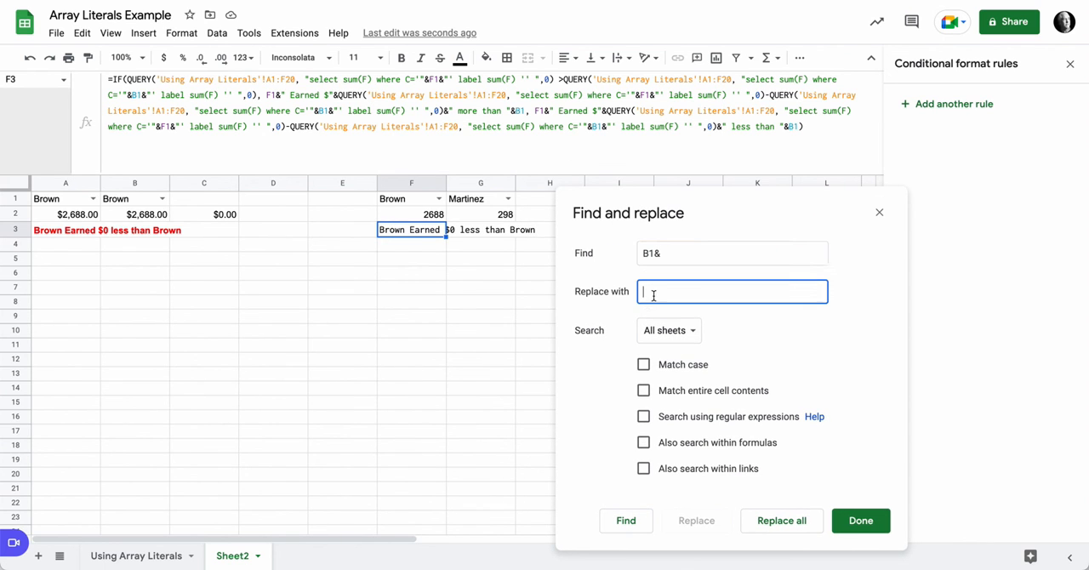
{"action": "type", "text": "G1&"}
{"action": "left_click", "coordinate": [644, 442]}
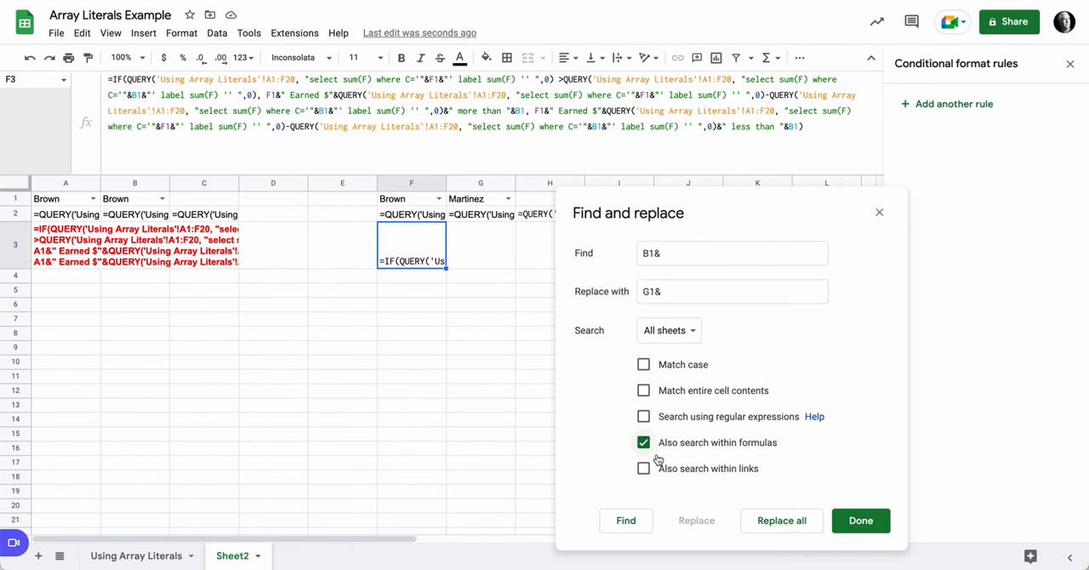
{"action": "left_click", "coordinate": [678, 331]}
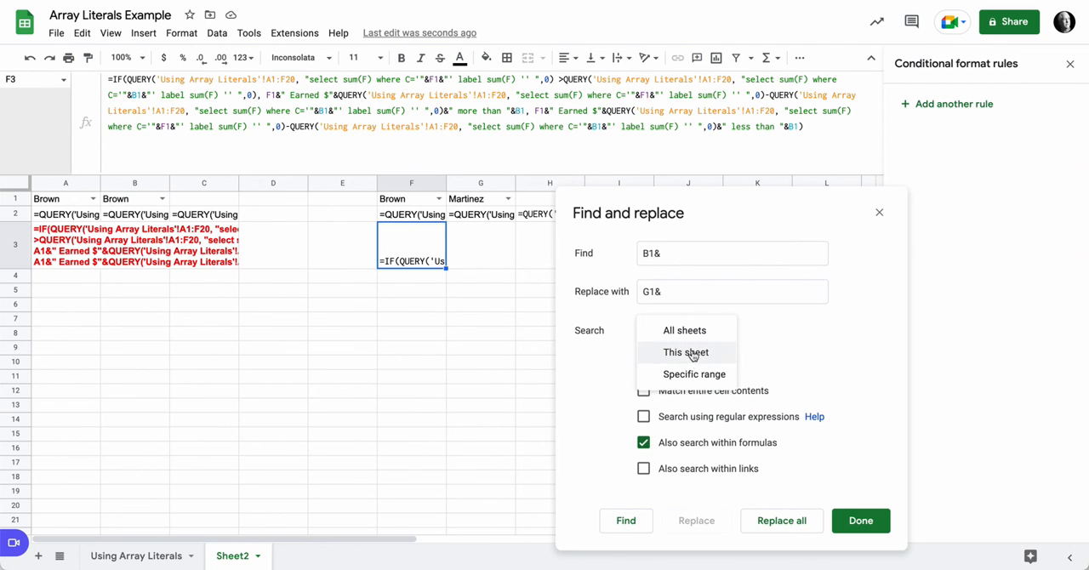
{"action": "left_click", "coordinate": [697, 375]}
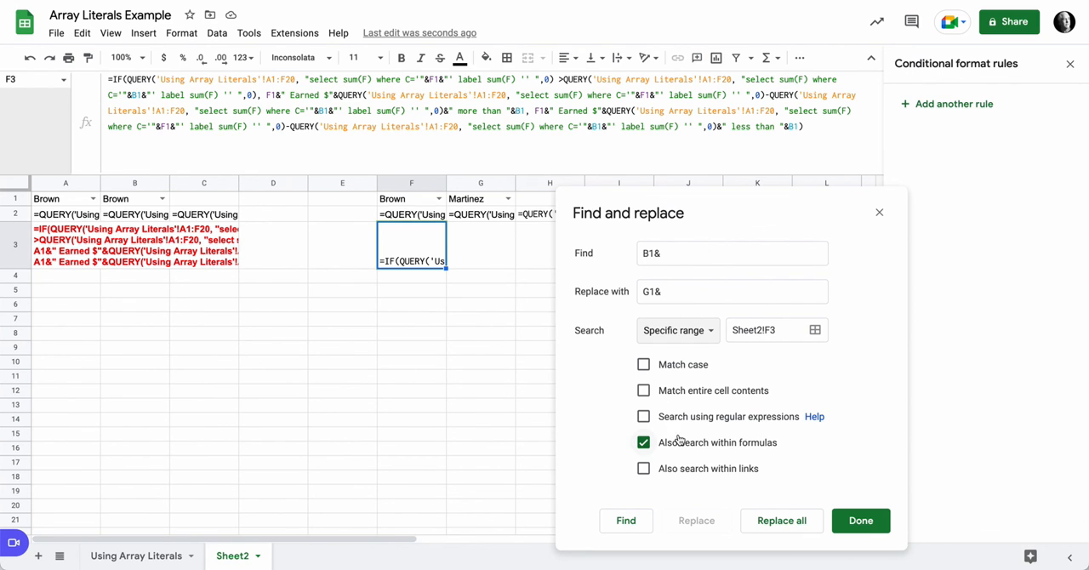
{"action": "left_click", "coordinate": [803, 520]}
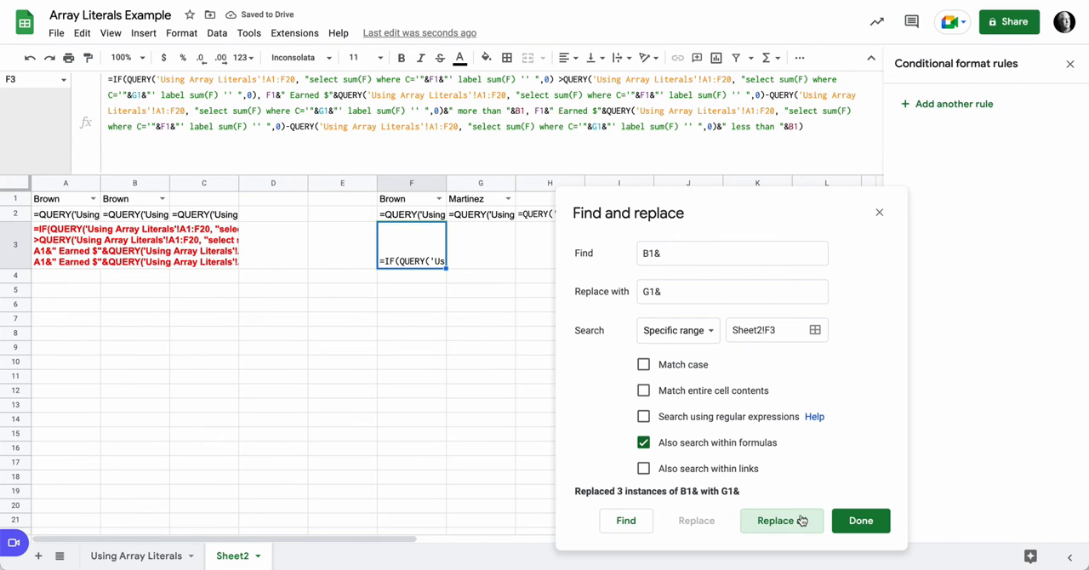
{"action": "left_click", "coordinate": [860, 520]}
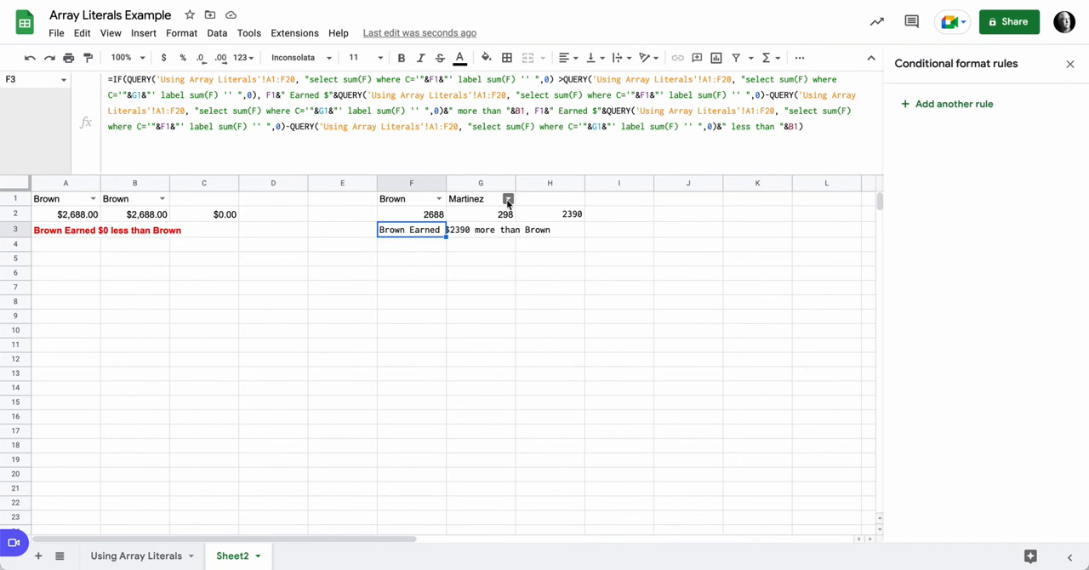
Step: Set G1 to the fourth rep in its dropdown list to test the updated F3 message
{"action": "left_click", "coordinate": [508, 200]}
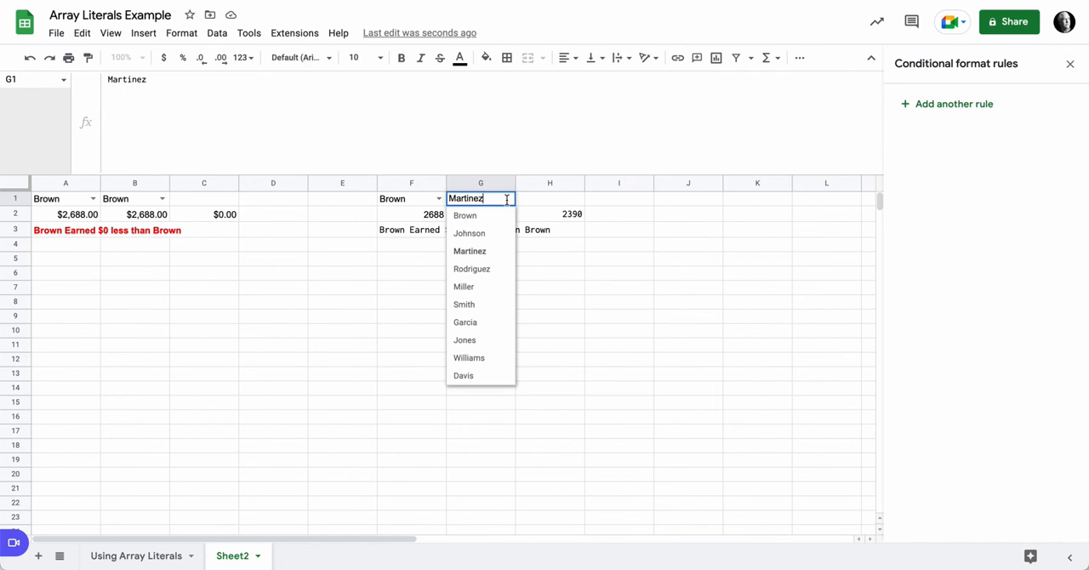
{"action": "left_click", "coordinate": [487, 272]}
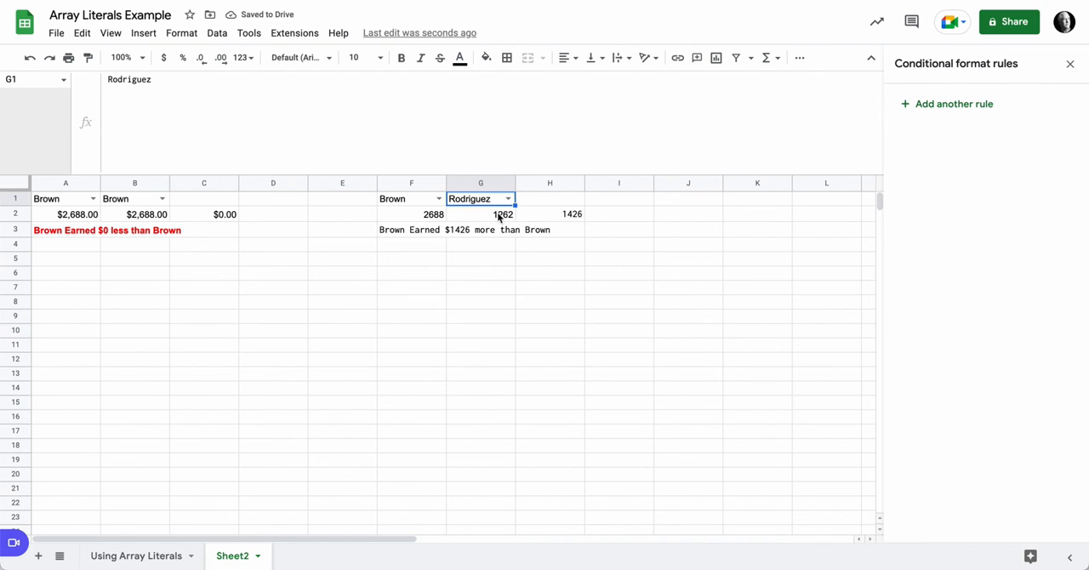
Step: In the F3 formula, start the less-than message with G1, change the remaining B1 references to G1, and split the IF arguments onto separate lines
{"action": "left_click", "coordinate": [410, 229]}
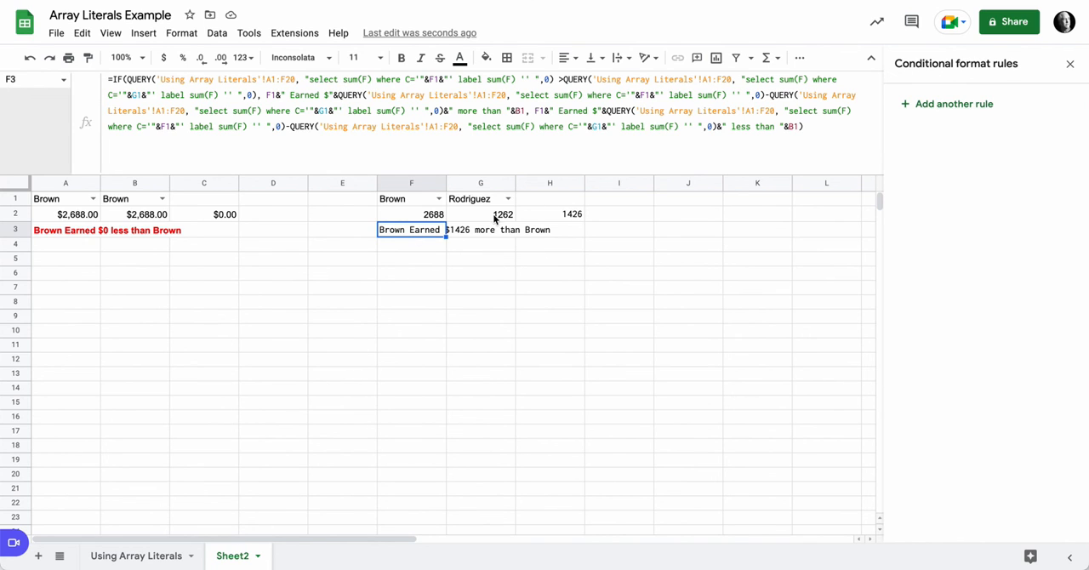
{"action": "left_click", "coordinate": [538, 112]}
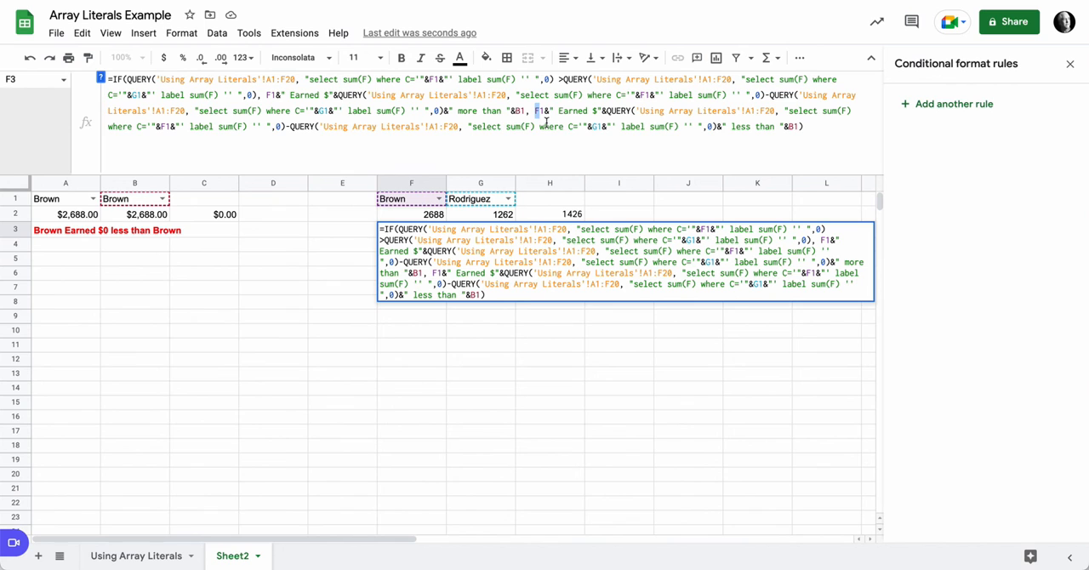
{"action": "type", "text": "G"}
{"action": "key", "text": "Return"}
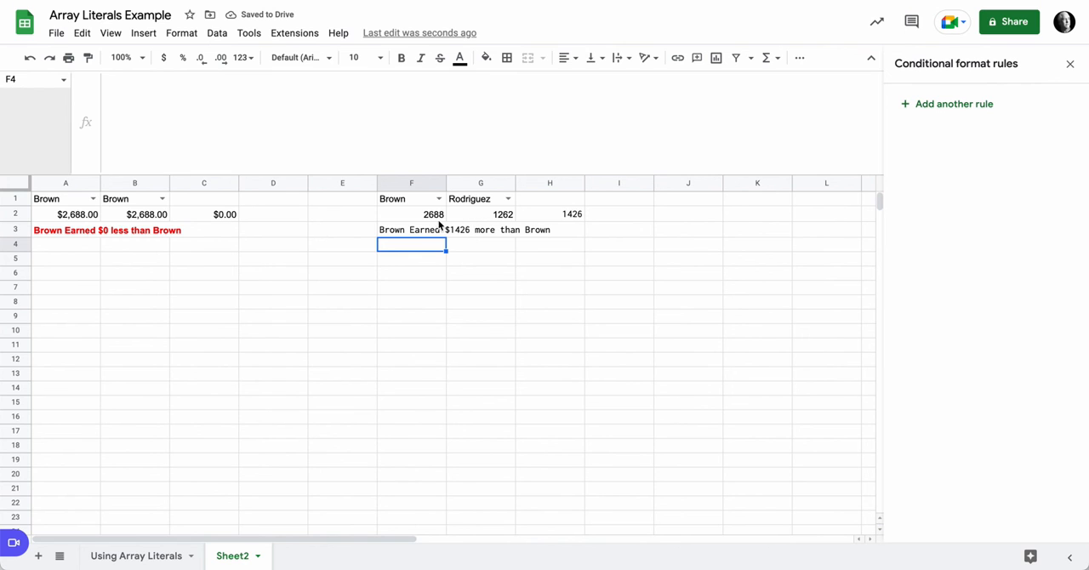
{"action": "left_click", "coordinate": [423, 234]}
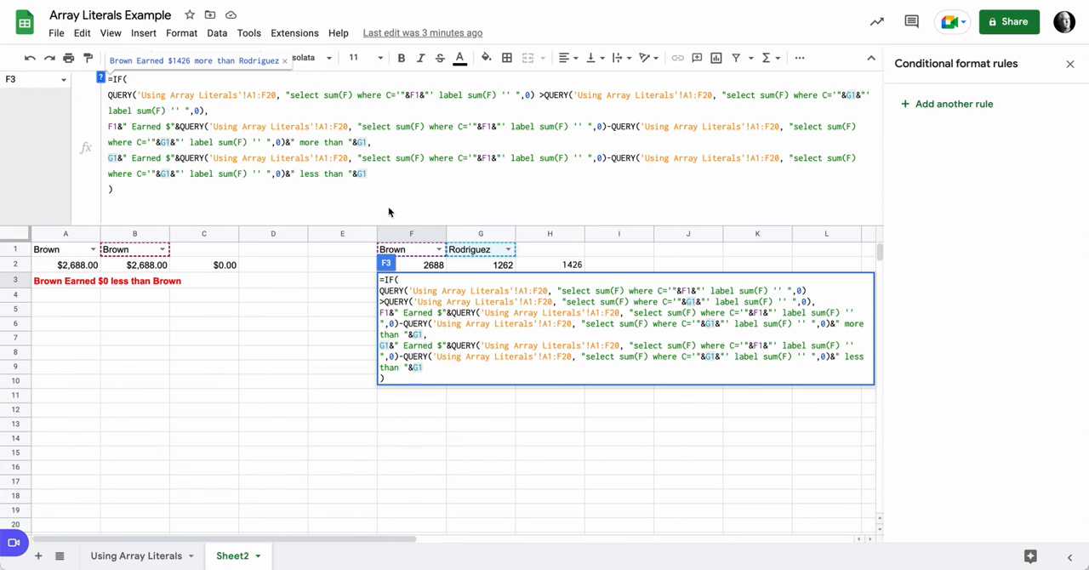
{"action": "key", "text": "Return"}
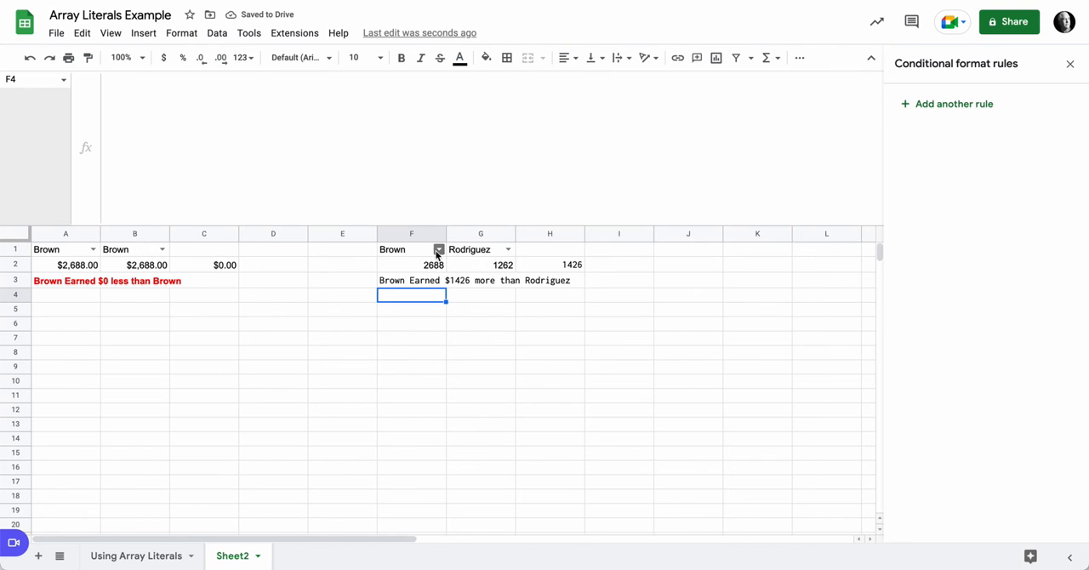
Step: Set F1 to the third rep in its dropdown list to test the less-than branch of the F3 message
{"action": "left_click", "coordinate": [439, 250]}
{"action": "left_click", "coordinate": [416, 304]}
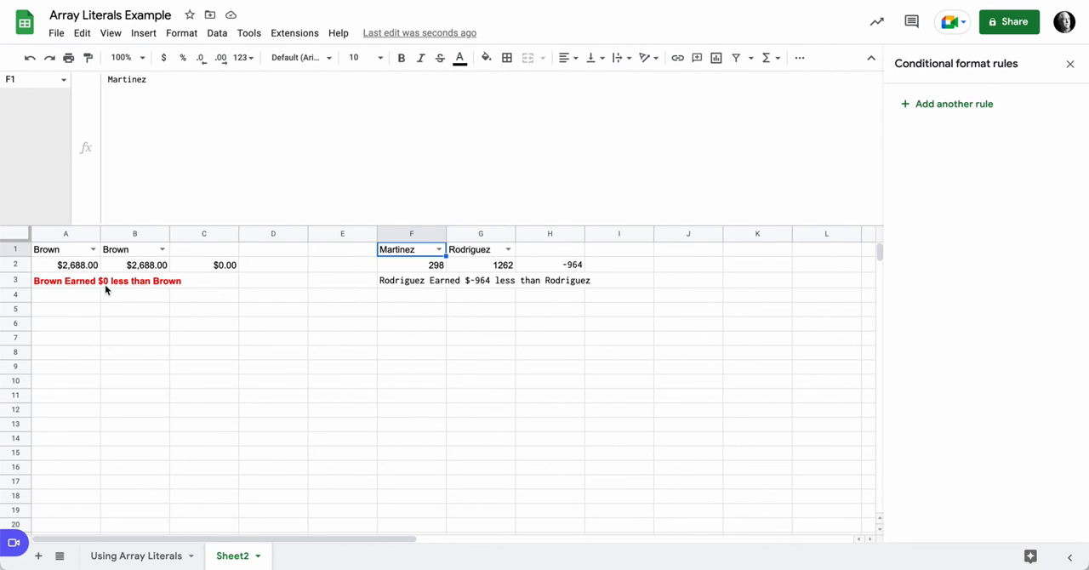
Step: Examine the conditional format rules and formula of merged cell A3:C3, close the rules sidebar, and compare with the F3 formula
{"action": "left_click", "coordinate": [57, 287]}
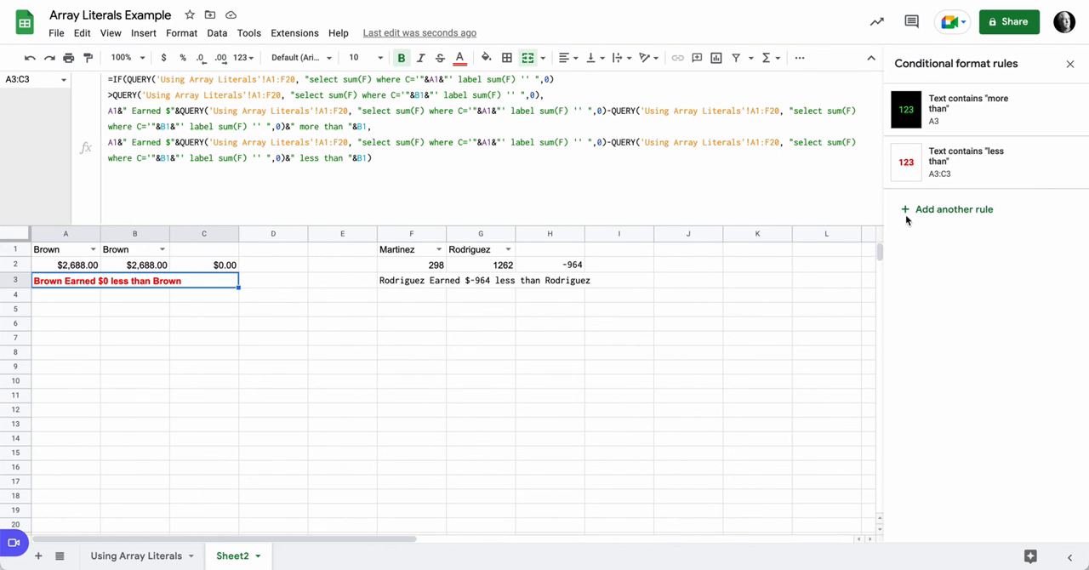
{"action": "left_click", "coordinate": [1067, 64]}
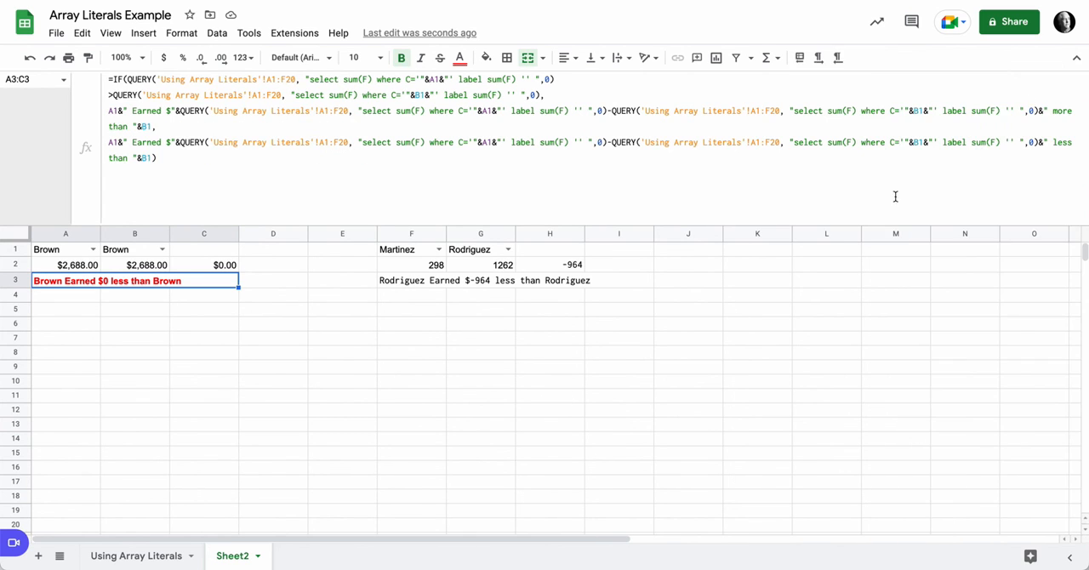
{"action": "left_click", "coordinate": [419, 283]}
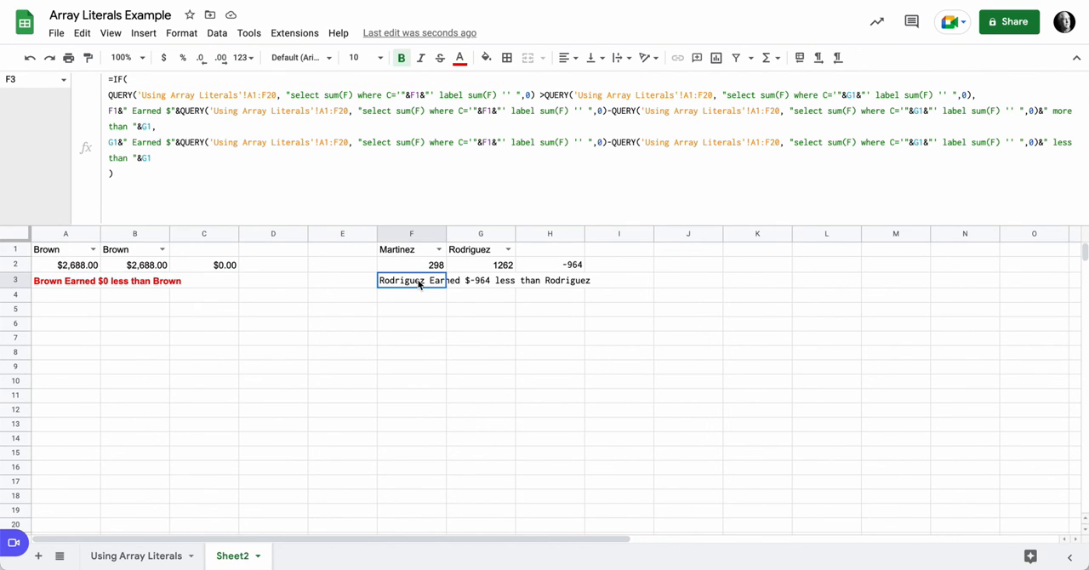
Step: Review the A2:C2 totals and the A3:C3 message, and set B1 to the third rep in its dropdown list to test the message's formatting
{"action": "left_click", "coordinate": [59, 281]}
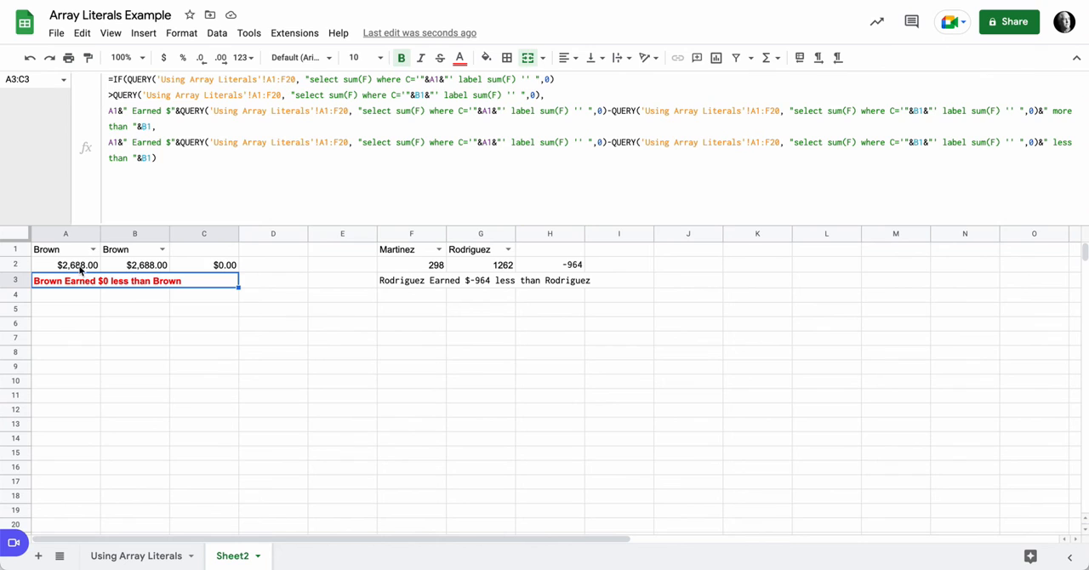
{"action": "left_click_drag", "start_coordinate": [81, 269], "coordinate": [230, 265]}
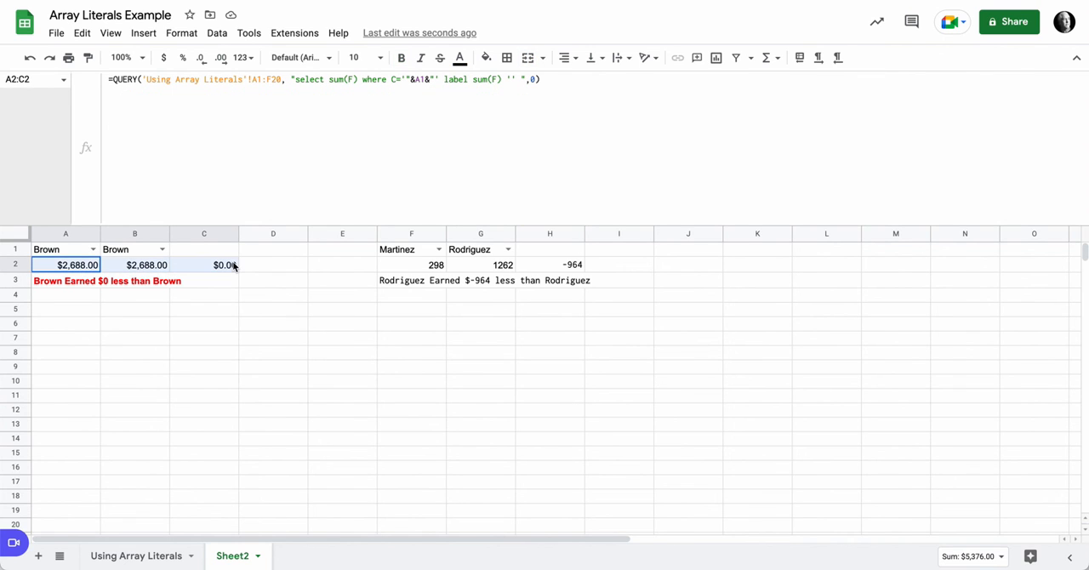
{"action": "left_click", "coordinate": [70, 283]}
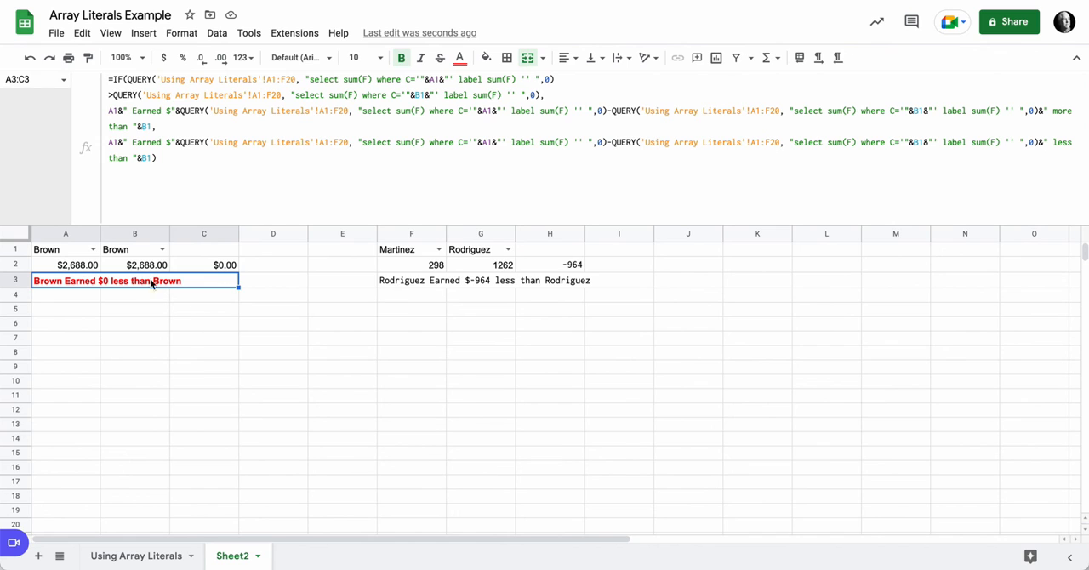
{"action": "left_click", "coordinate": [161, 249]}
{"action": "left_click", "coordinate": [151, 302]}
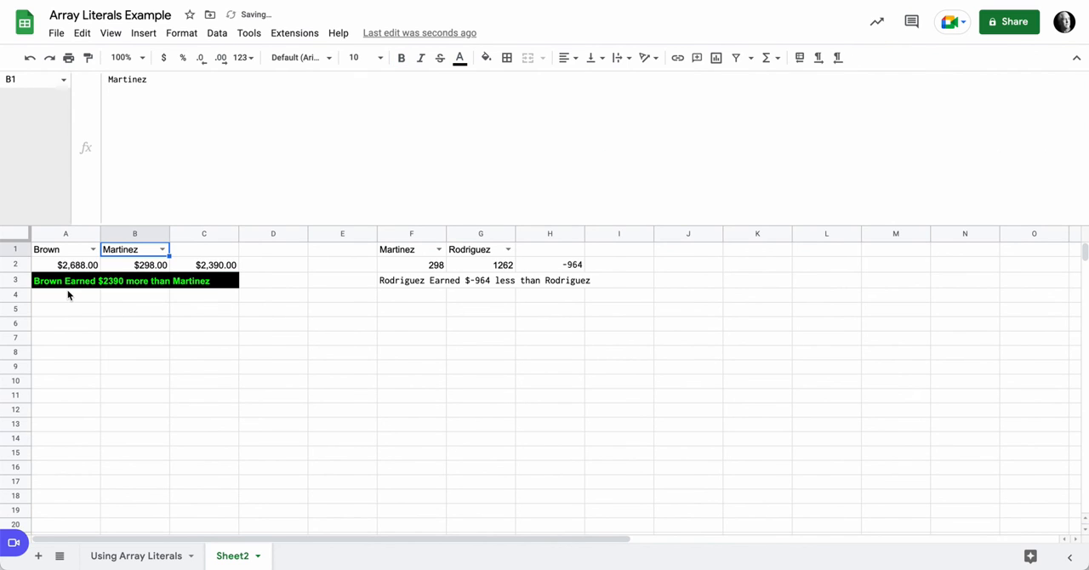